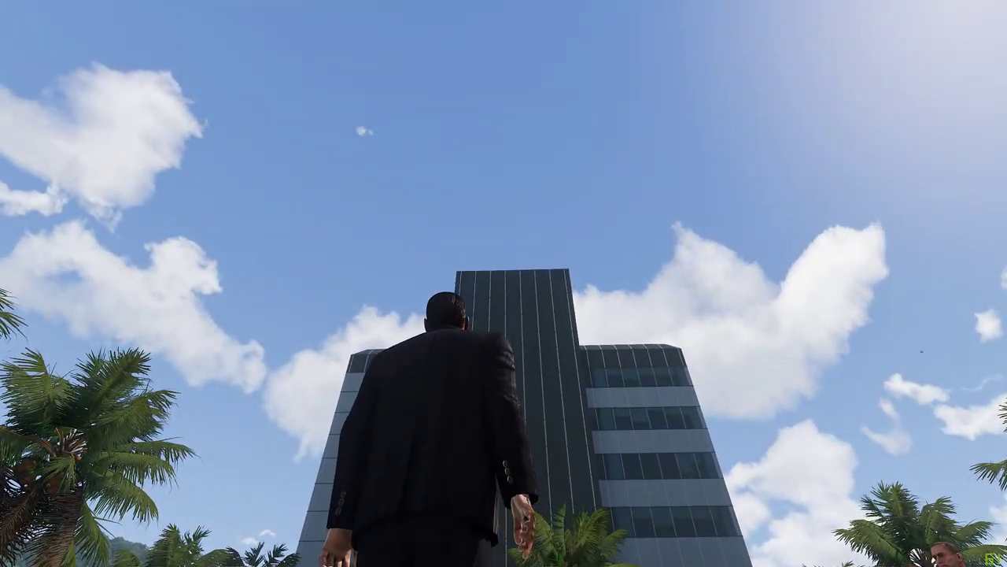
Pause the running scenario preview to bring up the pause menu and debug console
key("Escape")
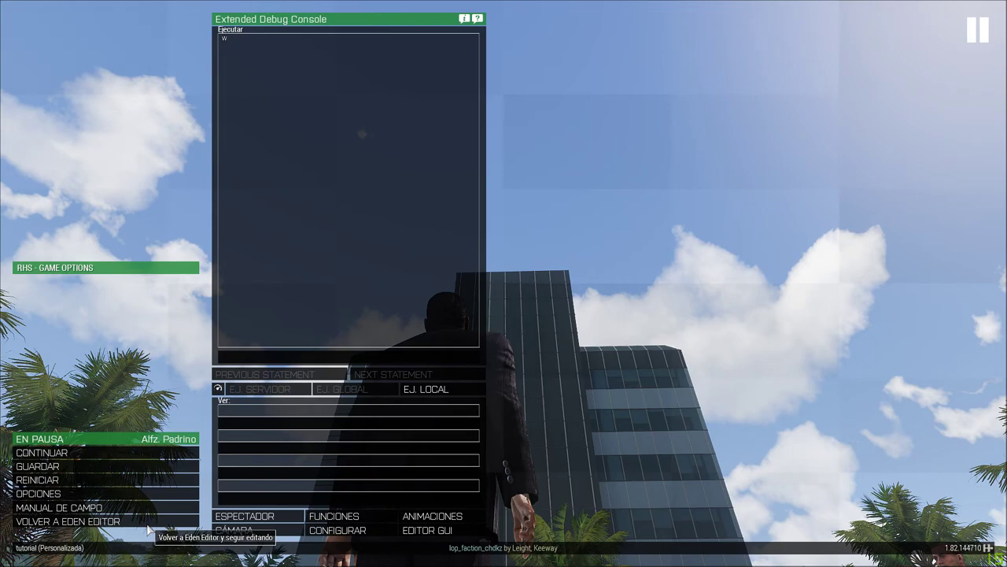
Return to Eden Editor over the parking-lot trigger and list the Activadores (trigger) assets
left_click(147, 526)
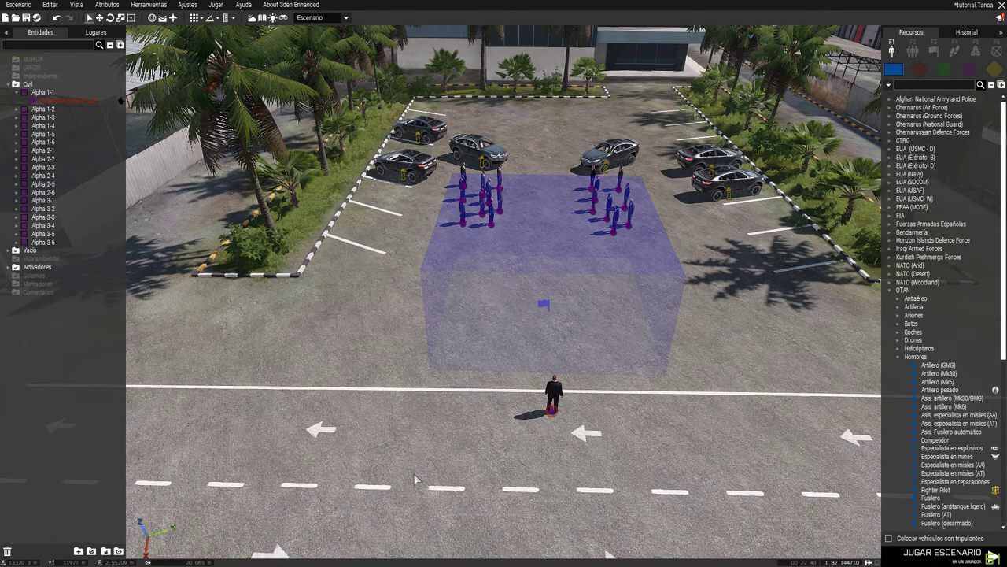
right_click_drag(429, 480, 409, 476)
scroll(425, 475, "up", 2)
scroll(408, 476, "down", 3)
scroll(409, 476, "up", 2)
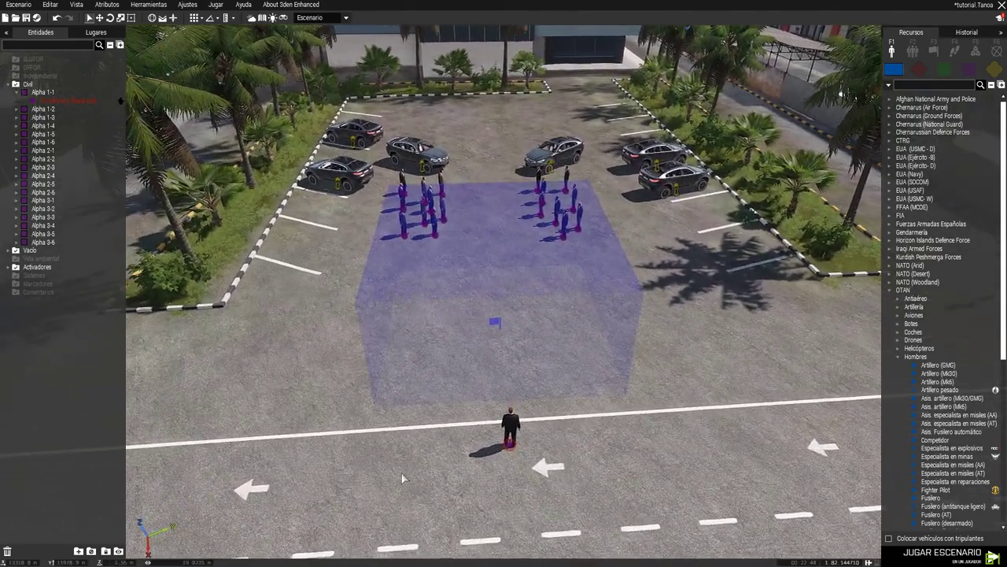
scroll(677, 410, "down", 3)
scroll(668, 411, "up", 3)
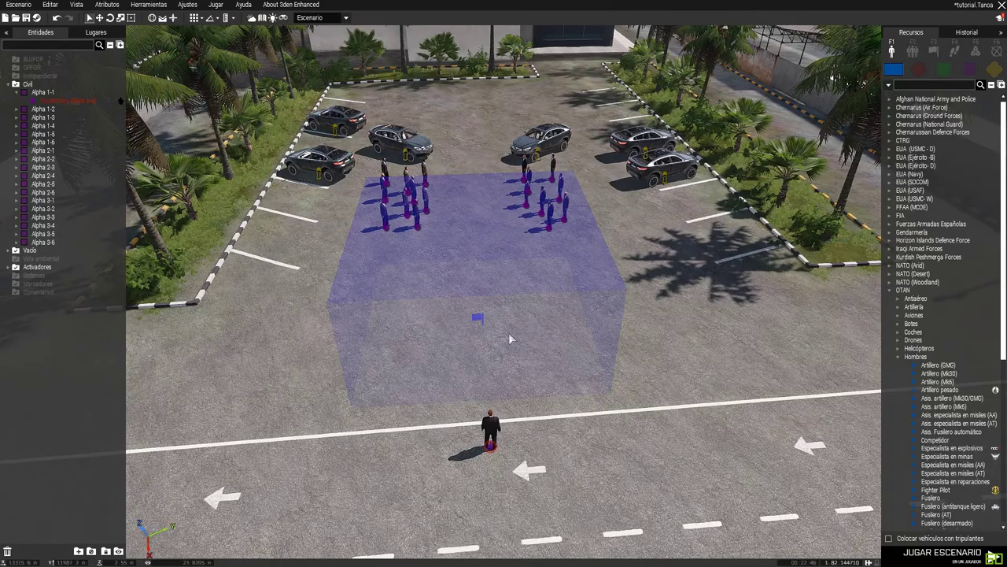
left_click(935, 51)
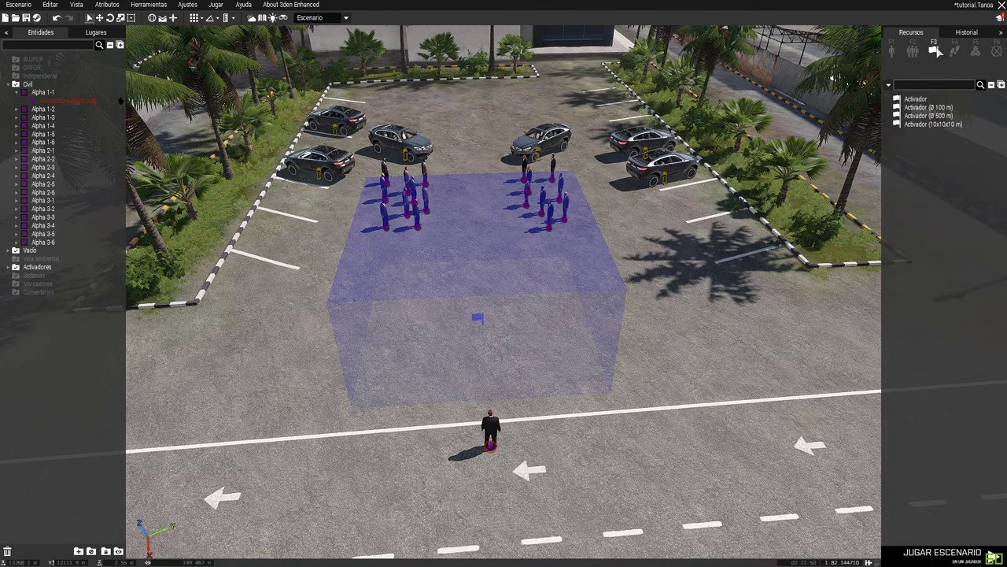
Open the parking-lot trigger's attributes, keeping activation set to 'Cualquier jugador'
double_click(478, 320)
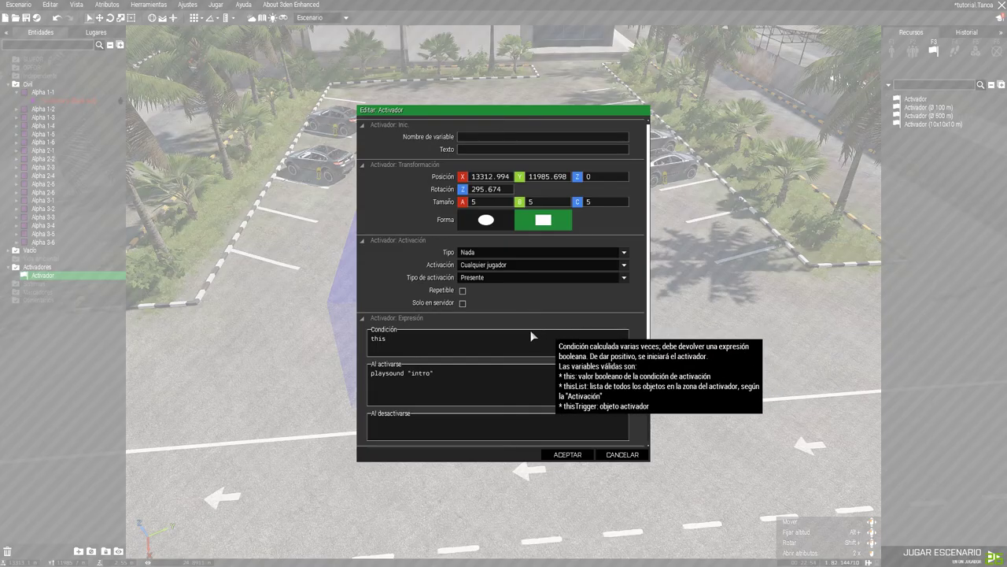
left_click(485, 266)
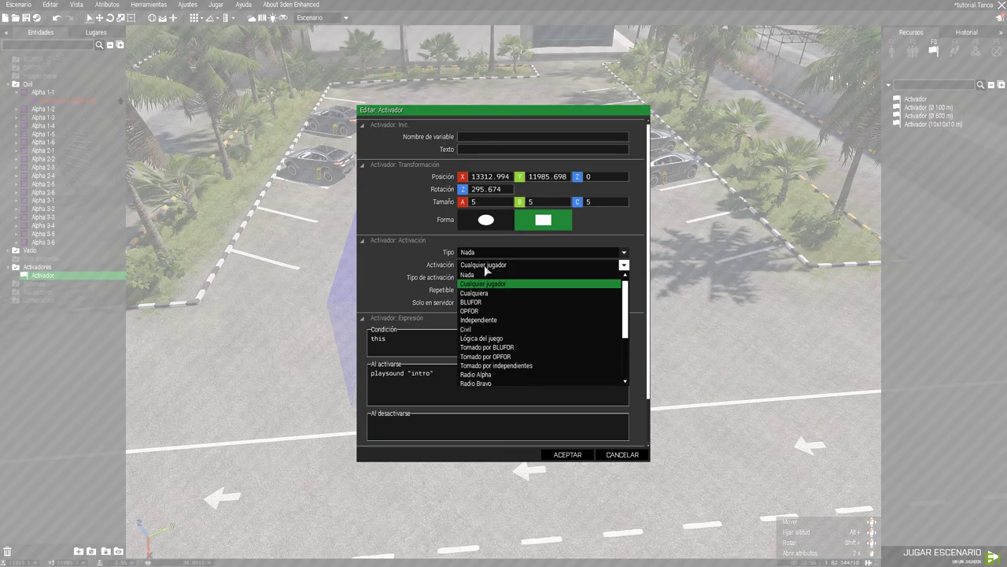
left_click(487, 267)
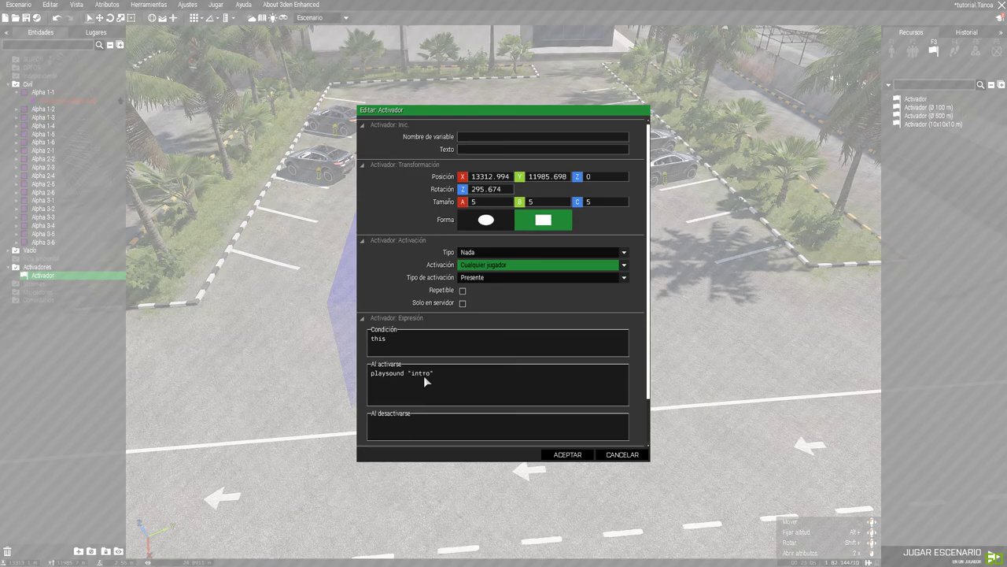
Close the trigger dialog and show the tutorial.Tanoa mission folder in File Explorer
left_click(622, 454)
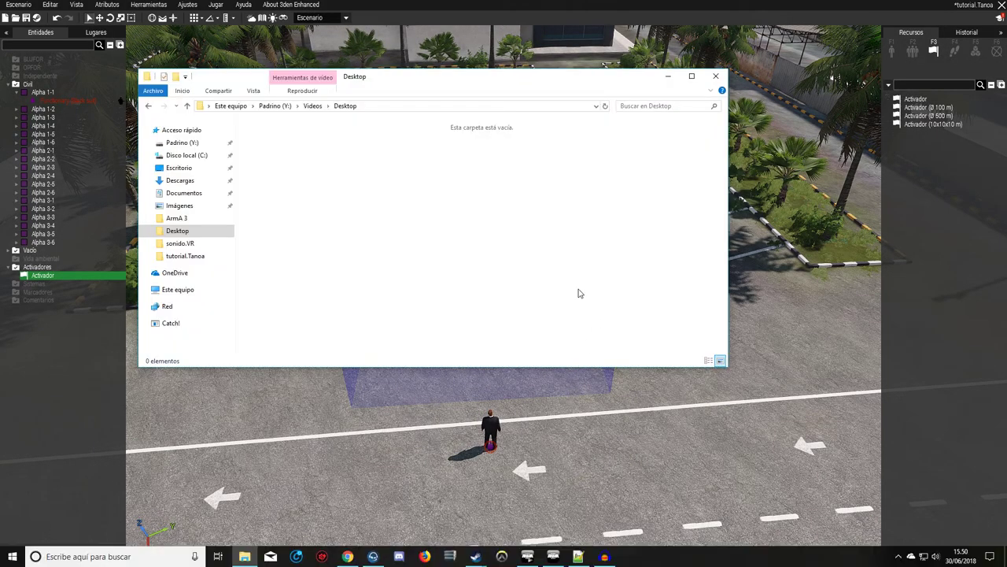
key("alt+Up")
left_click(288, 192)
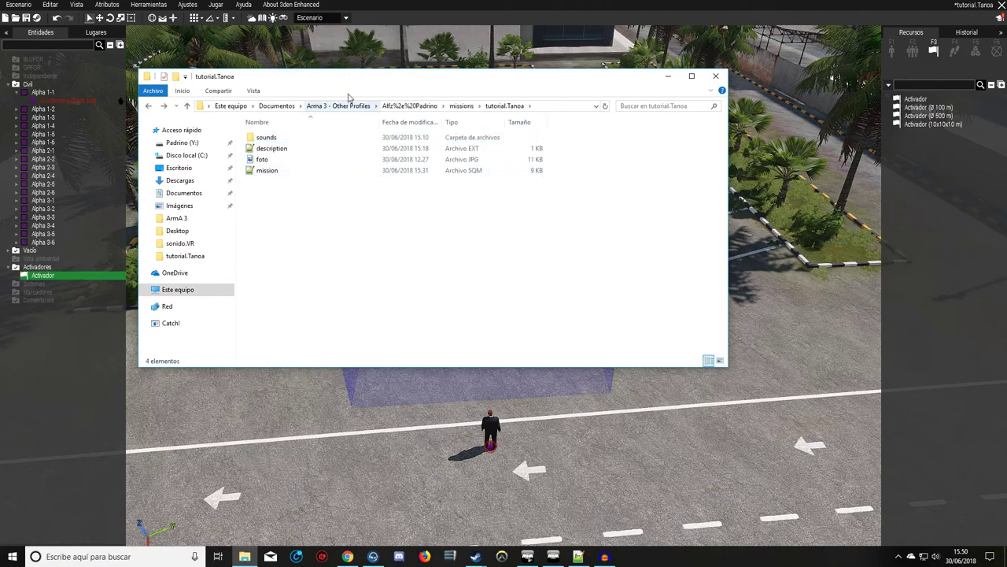
left_click_drag(351, 81, 581, 105)
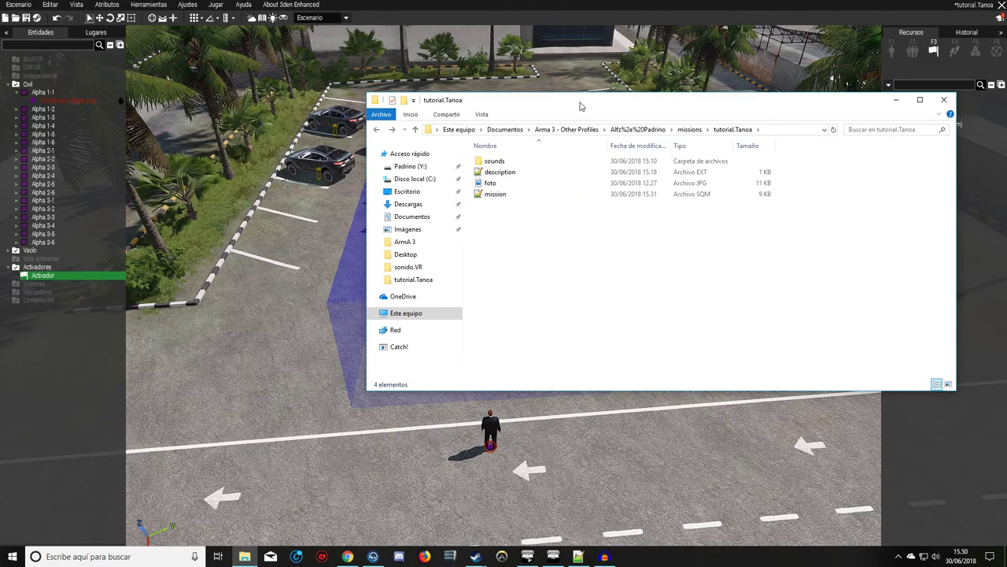
left_click_drag(580, 105, 578, 111)
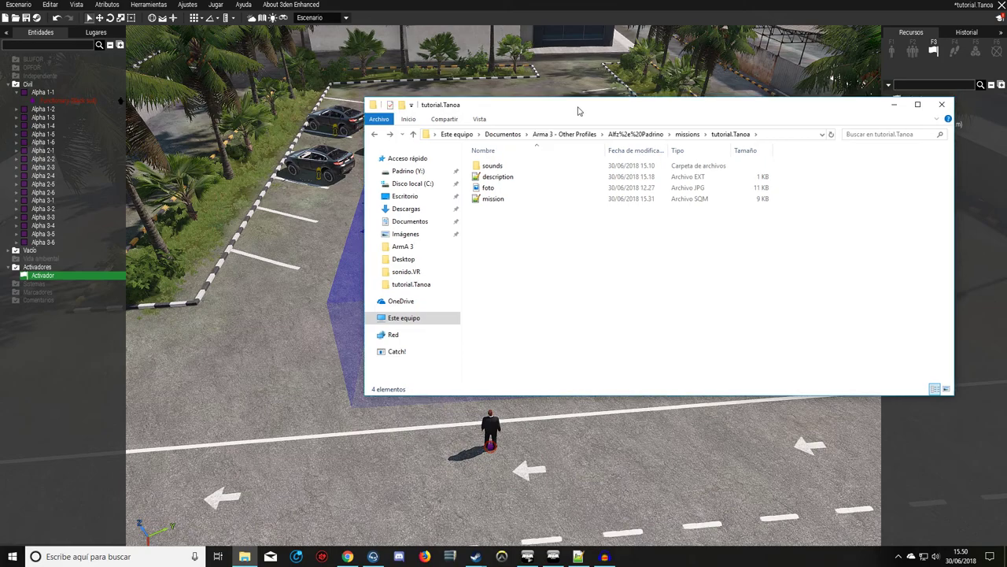
double_click(521, 181)
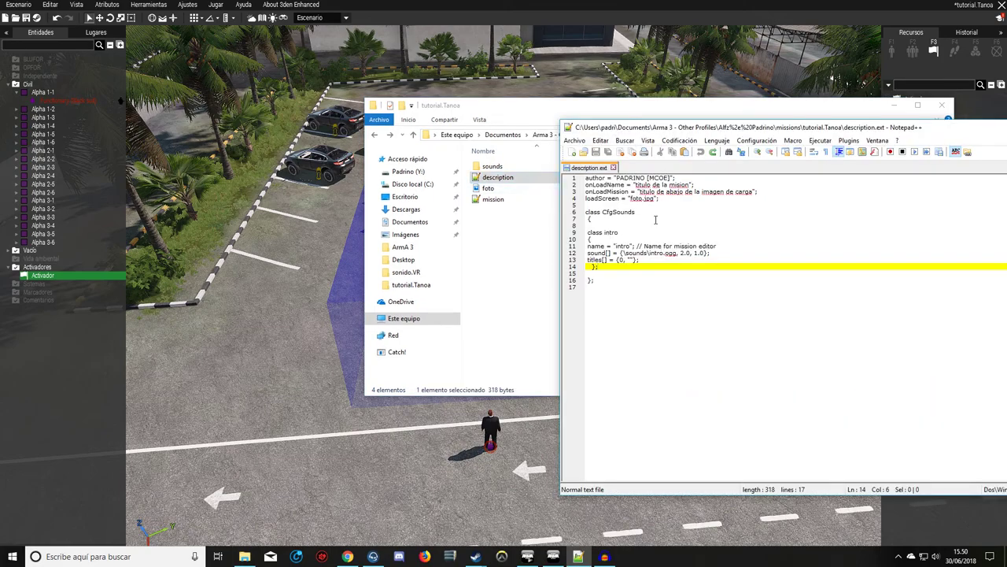
left_click_drag(673, 131, 686, 125)
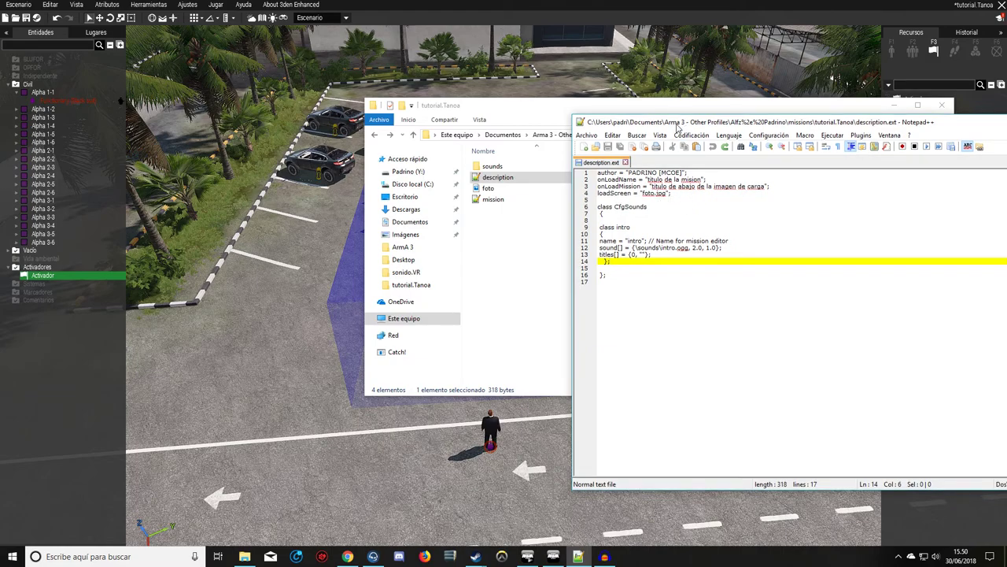
left_click_drag(676, 127, 645, 112)
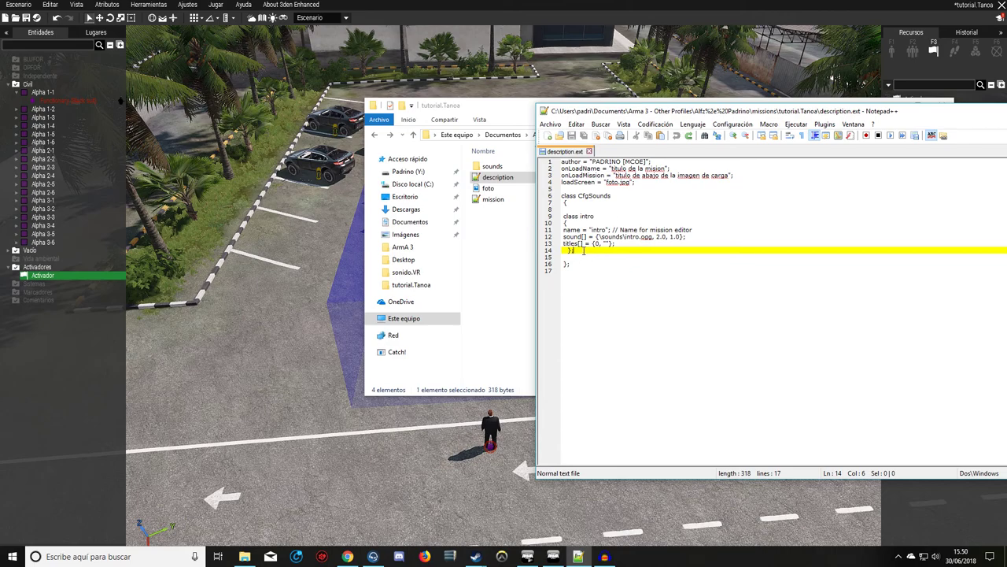
left_click_drag(585, 267, 560, 194)
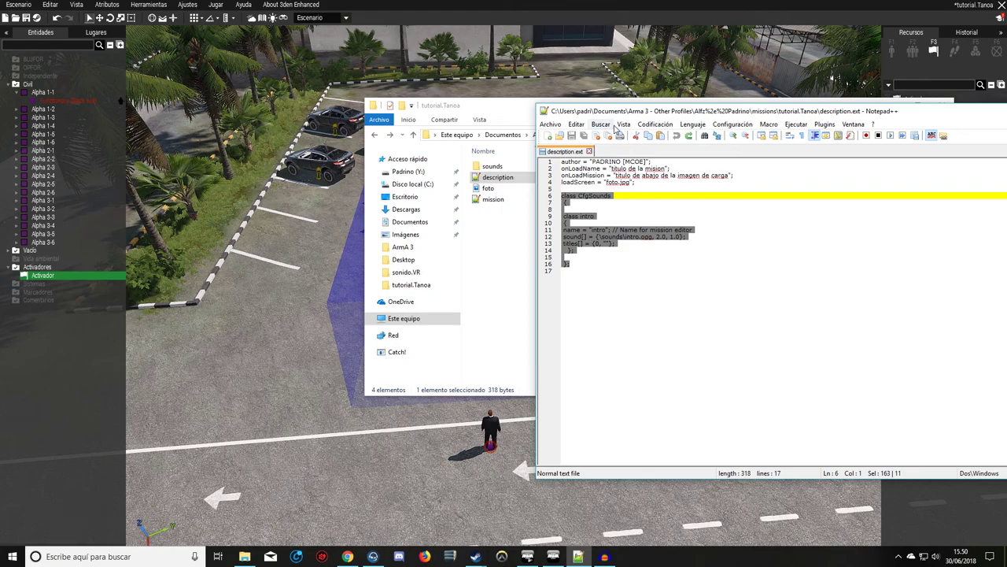
left_click(647, 256)
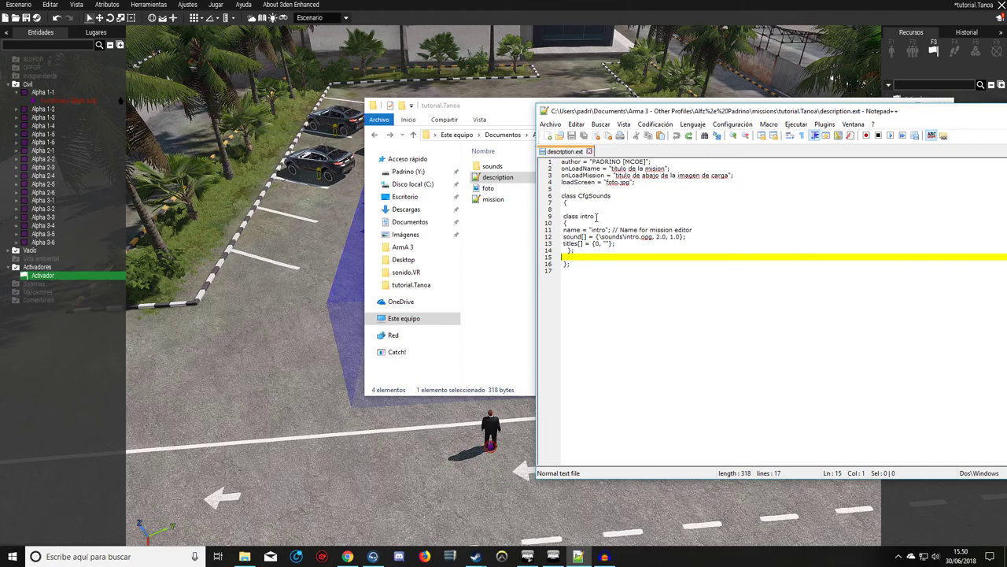
left_click(597, 217)
left_click_drag(562, 217, 583, 221)
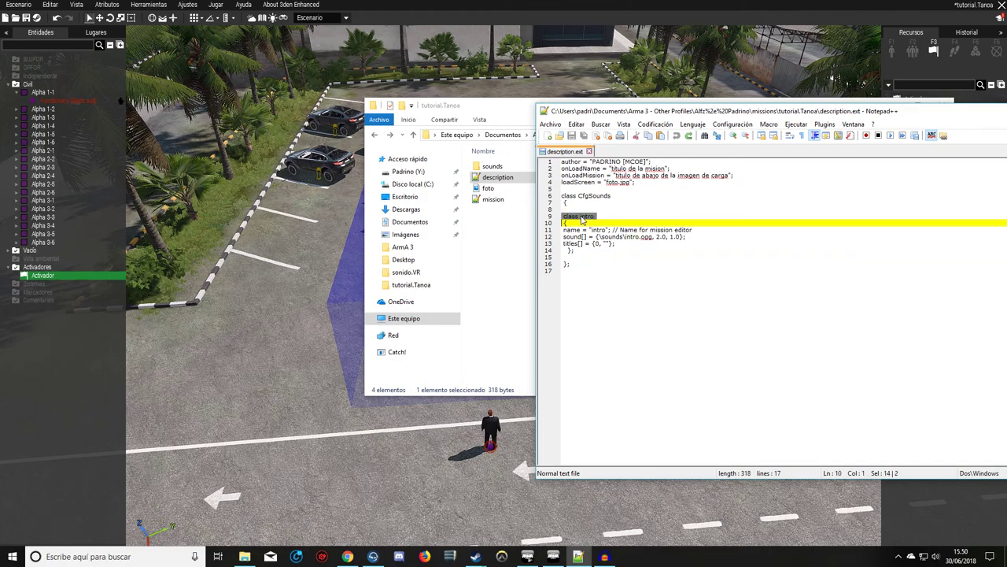
double_click(584, 217)
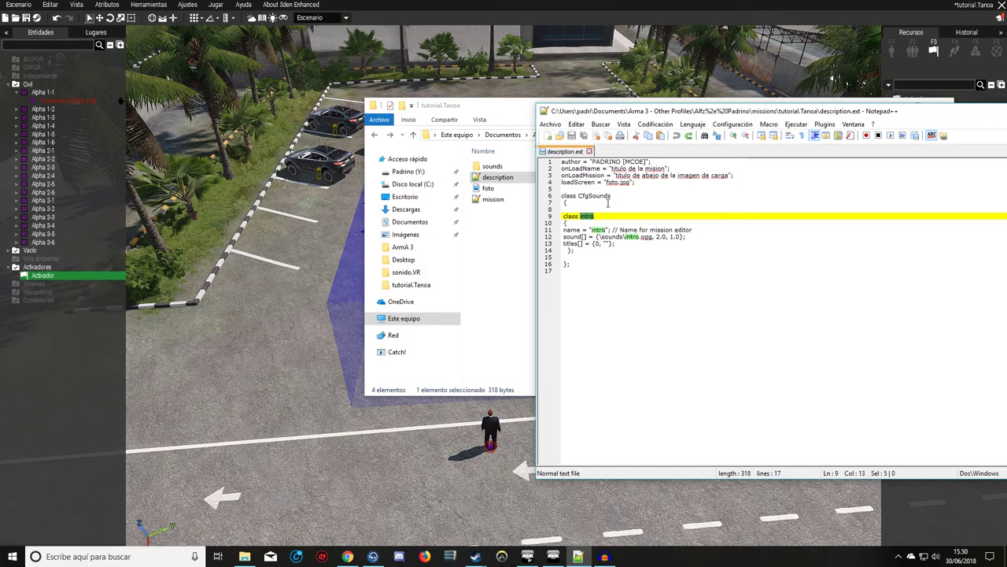
left_click_drag(644, 116, 666, 108)
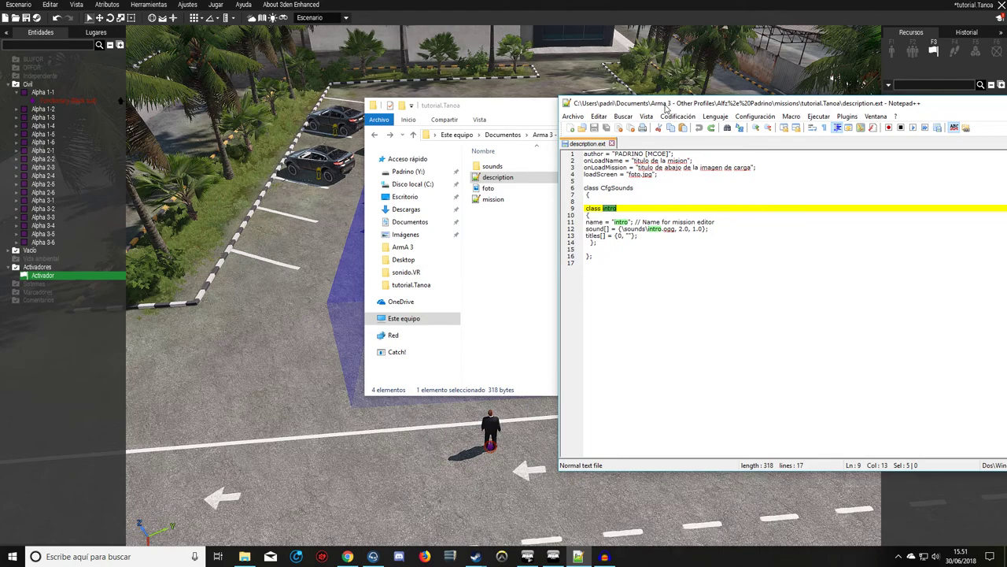
left_click(622, 276)
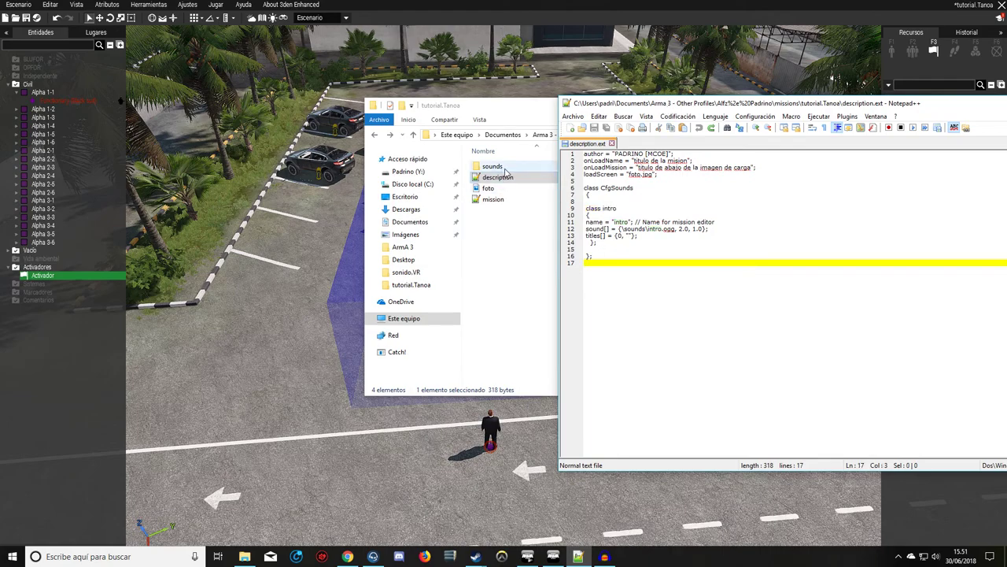
Open the mission's sounds folder and load intro.ogg into Audacity
double_click(495, 166)
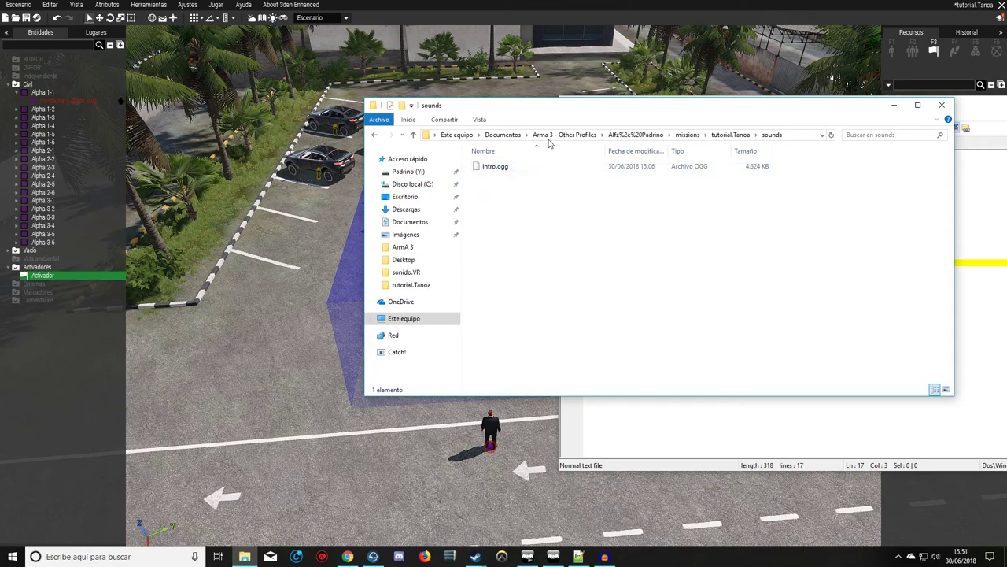
left_click_drag(594, 116, 459, 112)
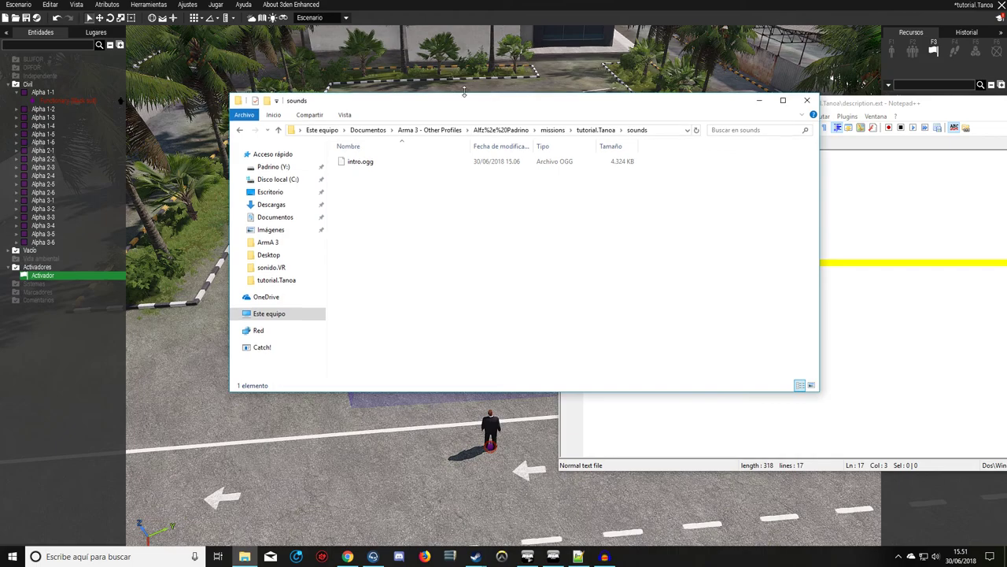
left_click_drag(437, 95, 418, 111)
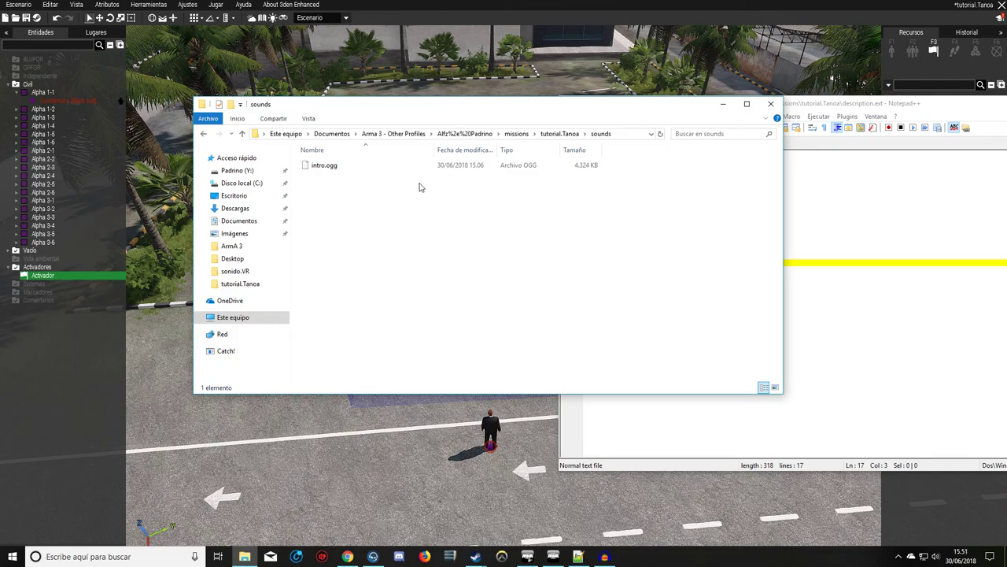
mouse_move(457, 110)
left_mouse_down()
mouse_move(403, 105)
mouse_move(444, 106)
left_mouse_up()
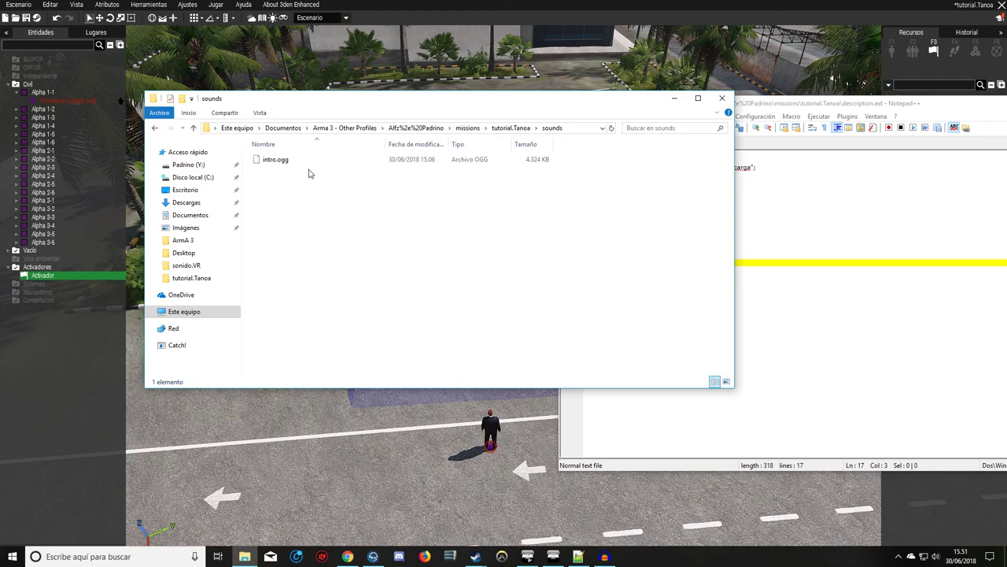
double_click(354, 162)
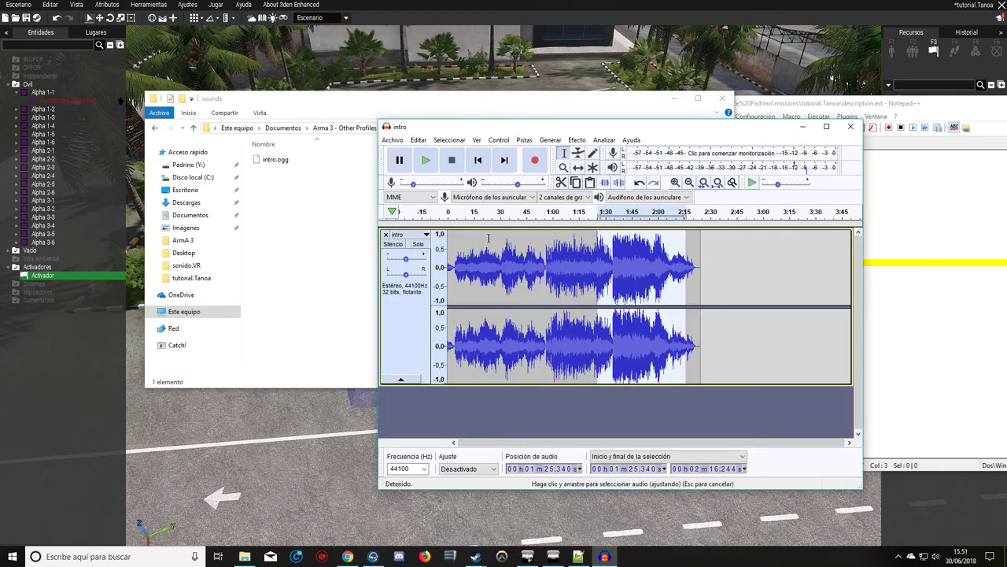
Cut the stretch from roughly 0:28 to 1:24 out of the intro track
left_click_drag(555, 130, 574, 119)
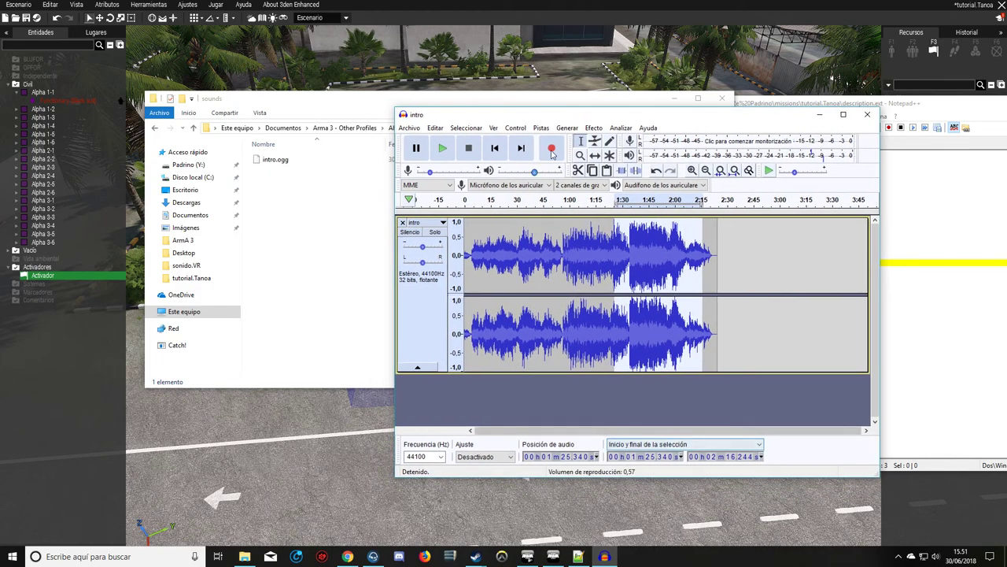
left_click_drag(536, 120, 554, 116)
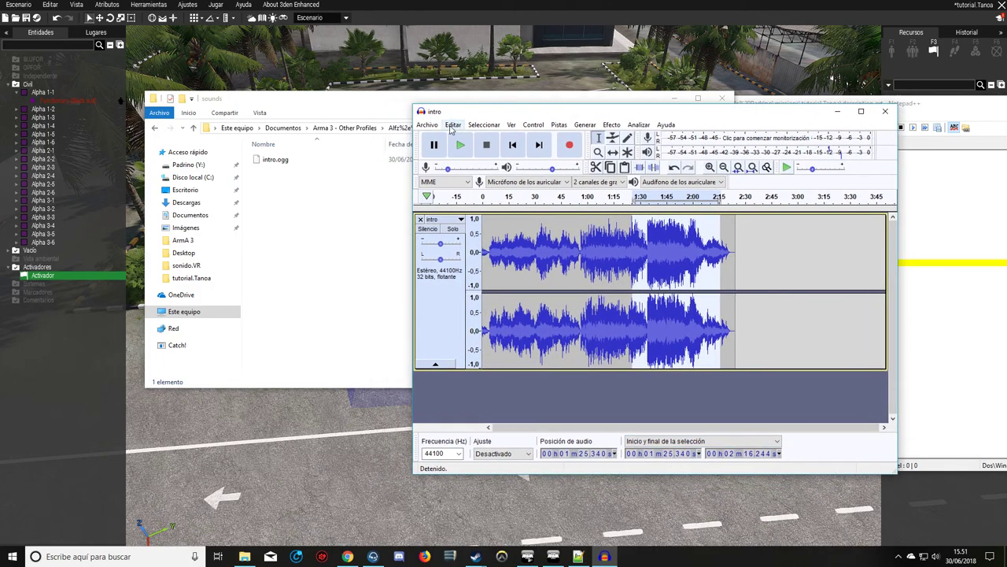
left_click_drag(478, 115, 488, 113)
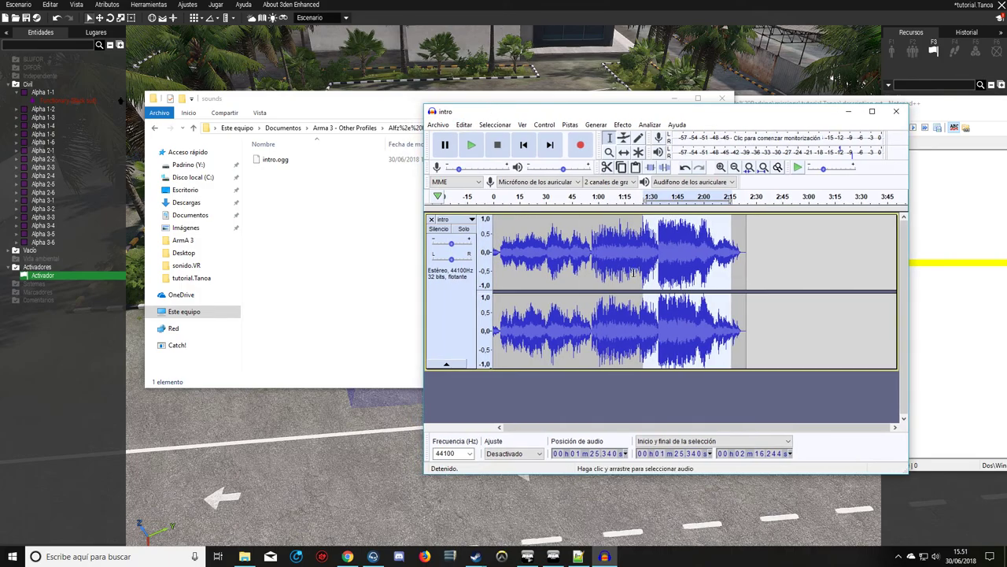
mouse_move(643, 251)
left_mouse_down()
mouse_move(542, 251)
mouse_move(583, 252)
left_mouse_up()
left_click(607, 167)
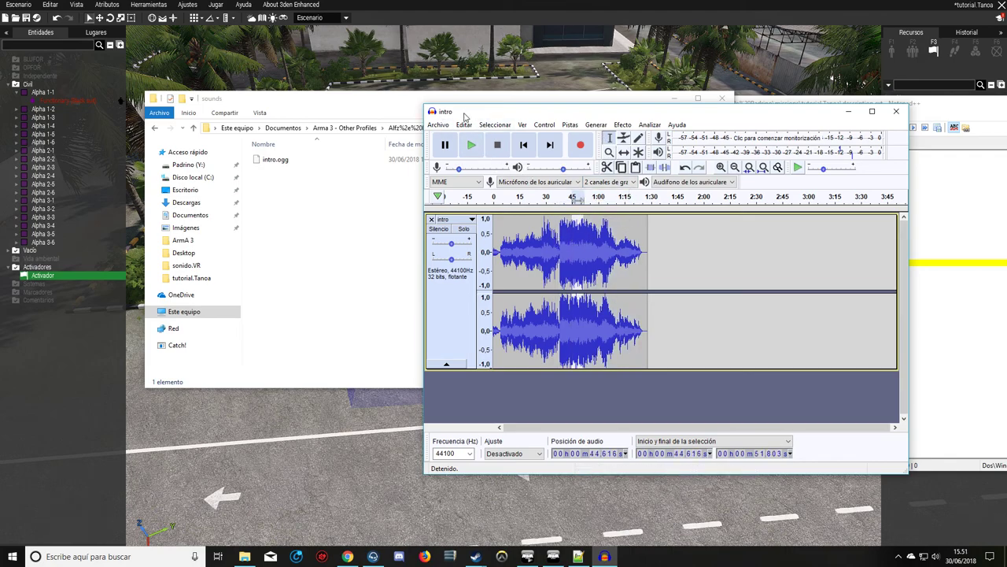
Bring up Audacity's export options for MP3, WAV and OGG
left_click_drag(468, 116, 476, 115)
left_click(472, 124)
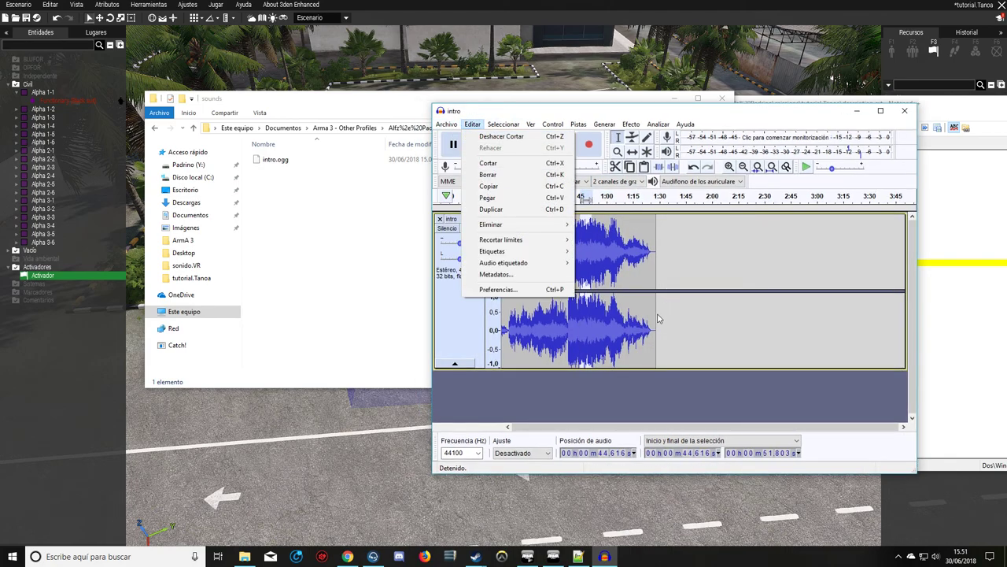
key("Escape")
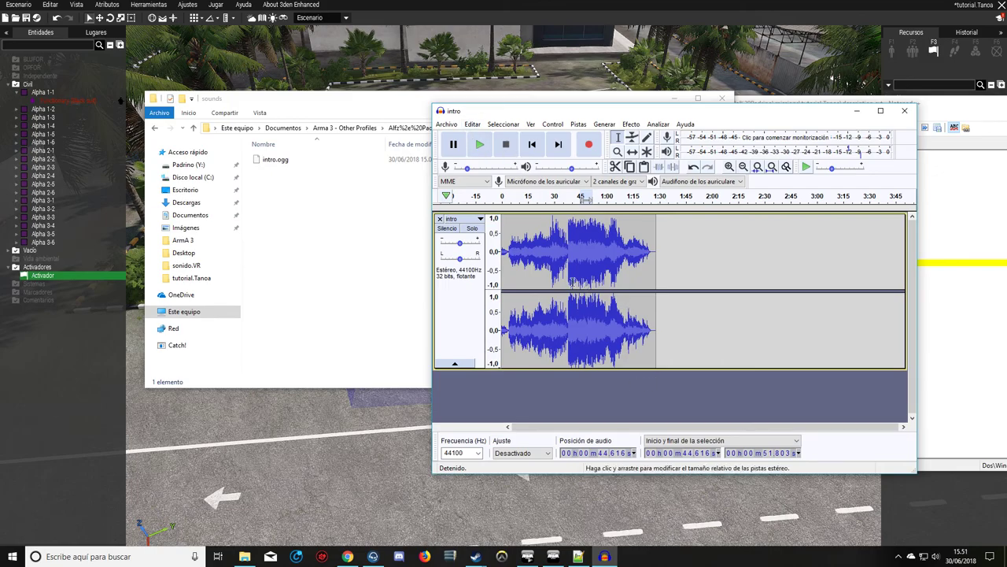
left_click(472, 124)
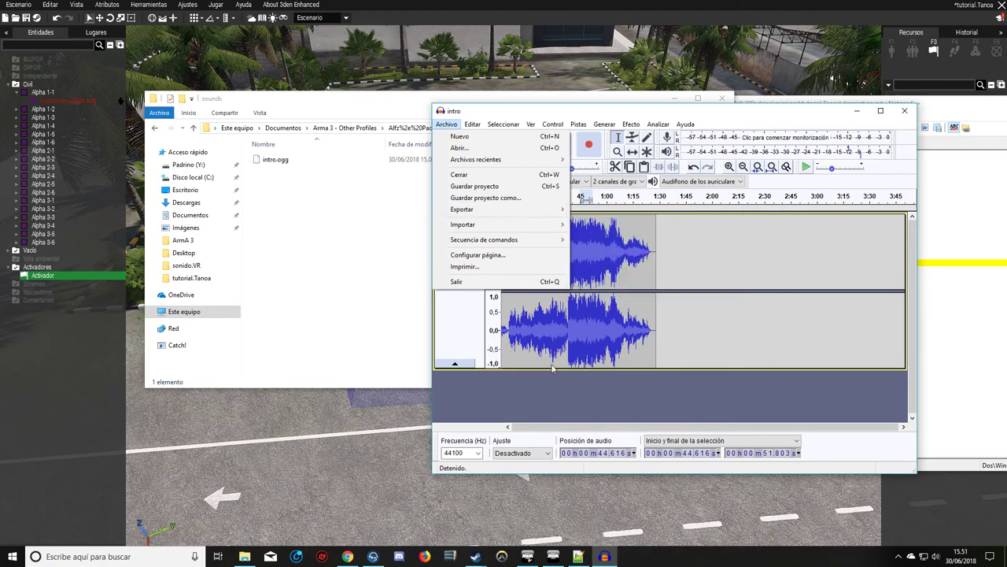
mouse_move(463, 209)
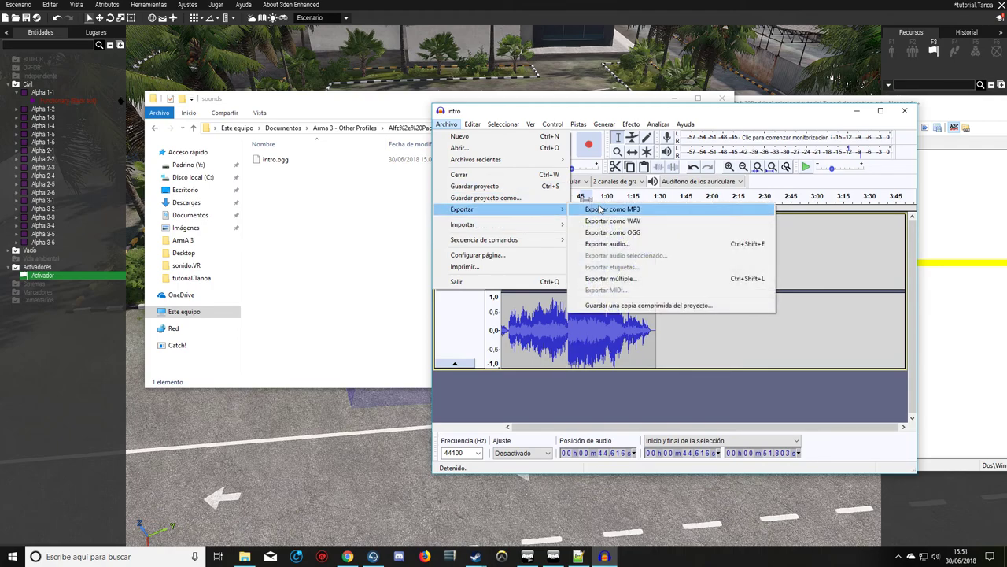
Start an OGG export, cancel it without saving, and bring the sounds folder forward
left_click(632, 233)
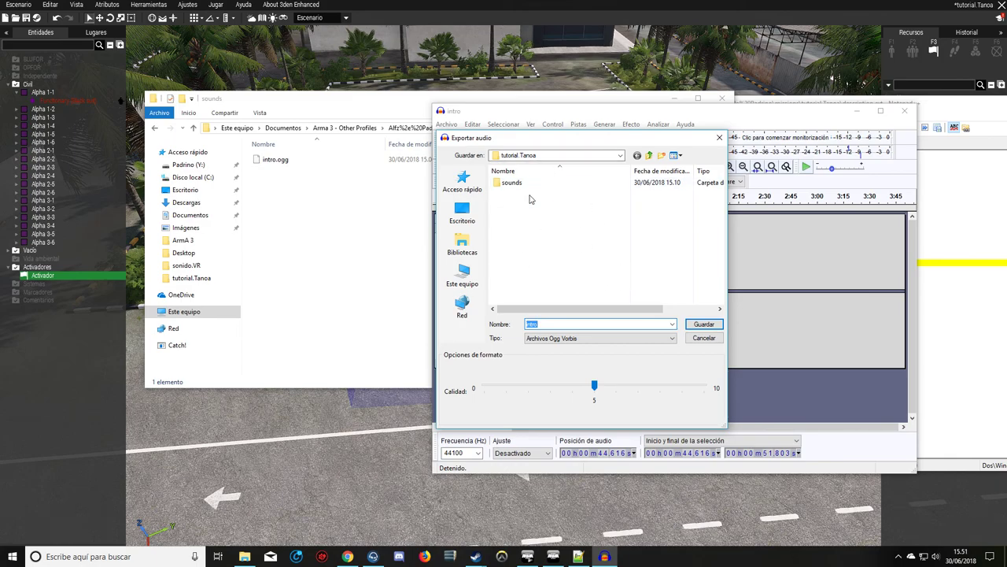
left_click(718, 138)
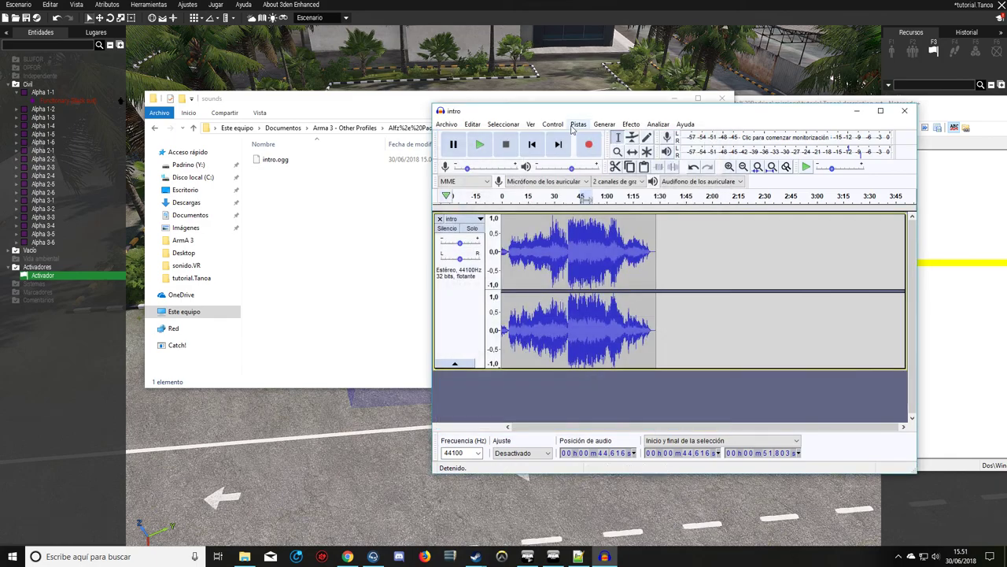
left_click_drag(570, 115, 638, 116)
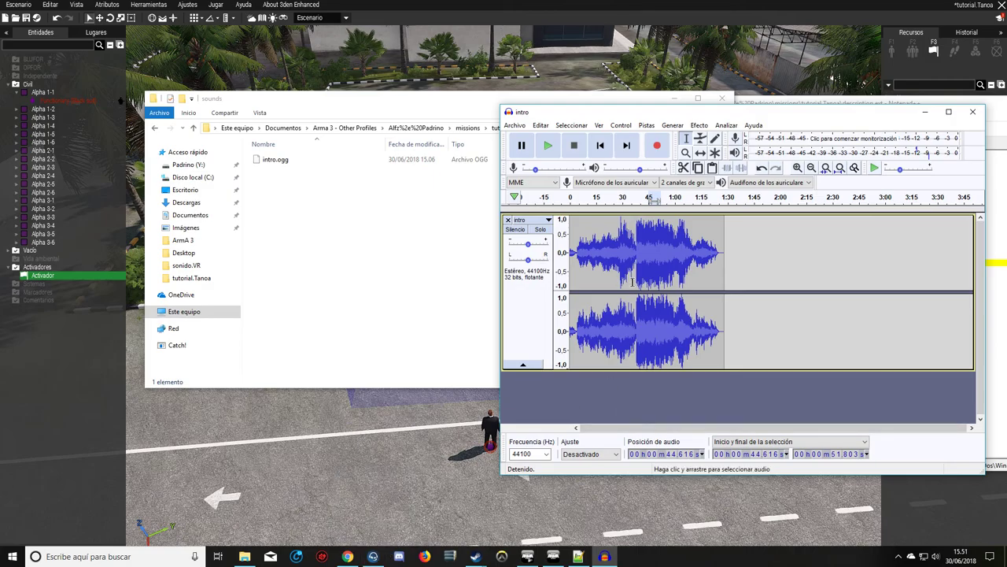
left_click_drag(661, 113, 624, 110)
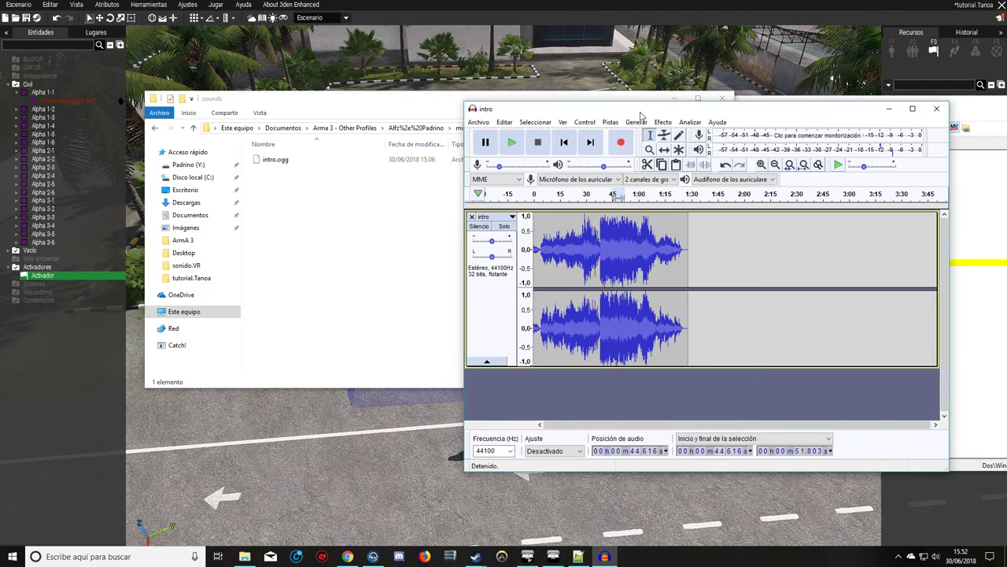
left_click_drag(644, 111, 628, 104)
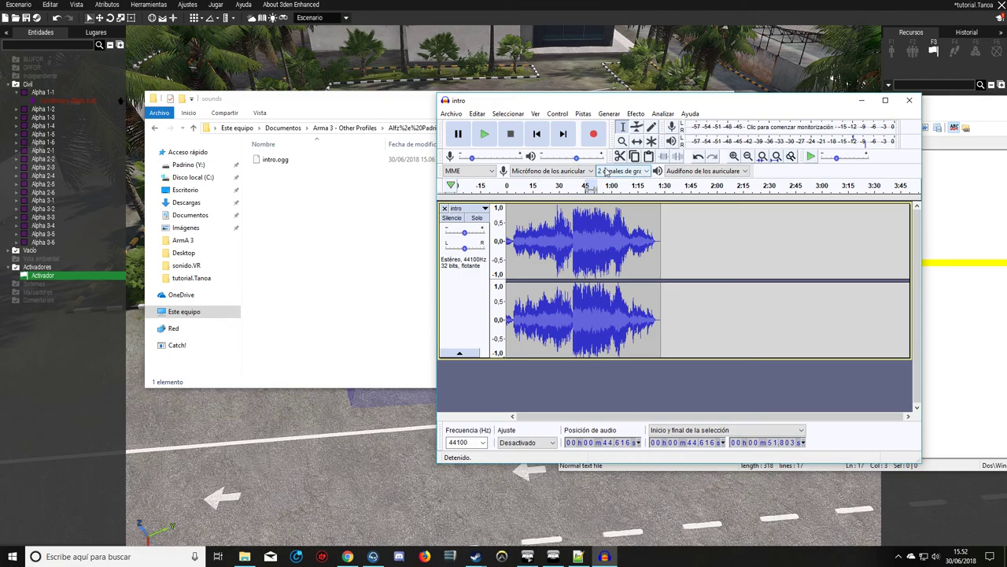
left_click(362, 195)
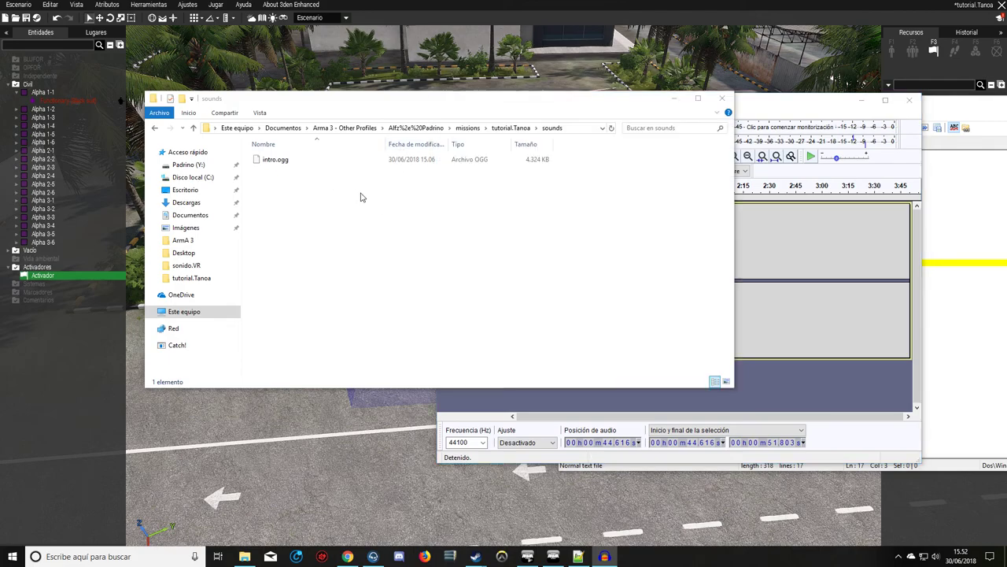
Bring description.ext forward and select the class name 'intro' on line 9
left_click(936, 343)
left_click_drag(669, 104, 655, 108)
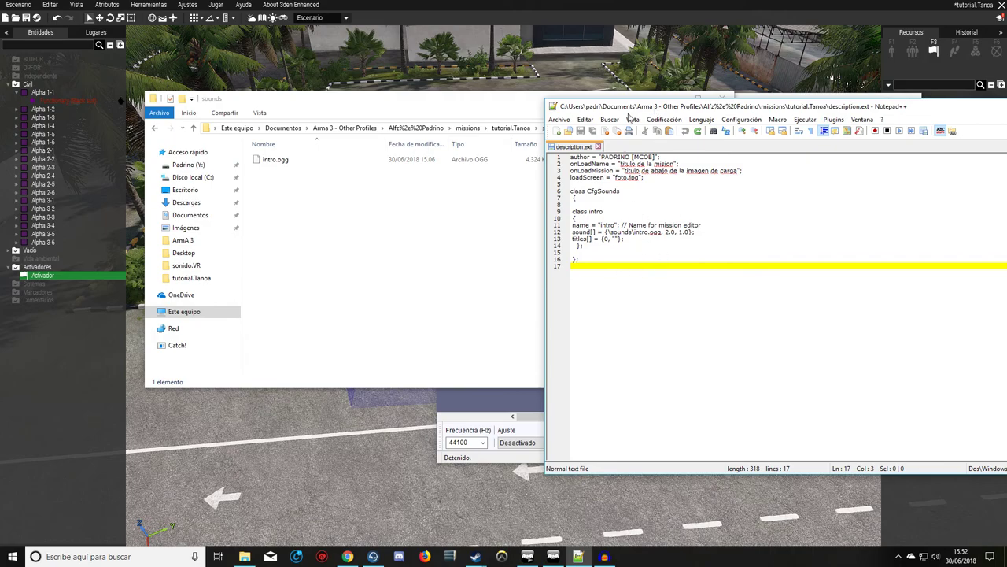
left_click_drag(661, 110, 609, 106)
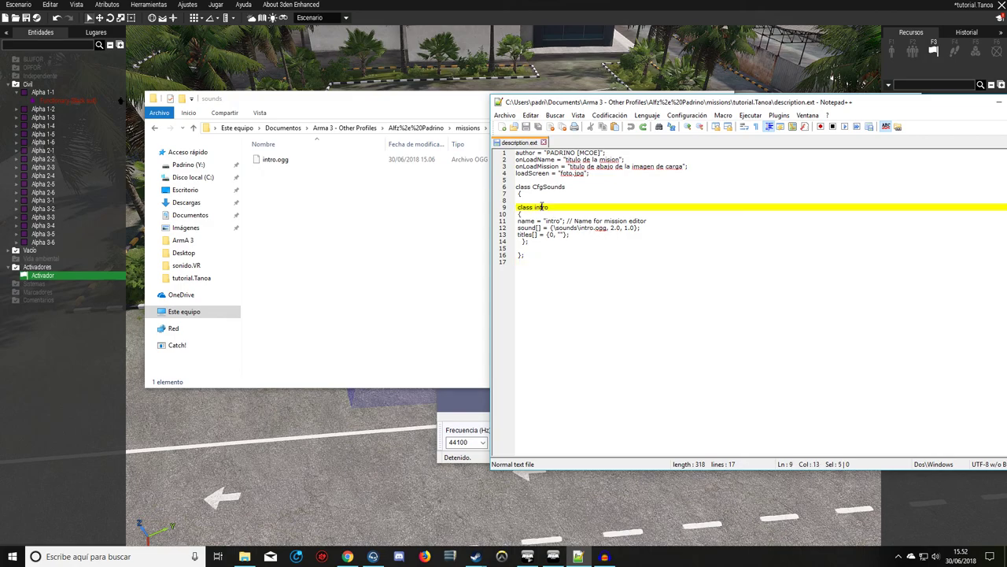
double_click(542, 207)
left_click(555, 221)
Duplicate intro.ogg in the sounds folder, creating 'intro - copia.ogg'
left_click(349, 209)
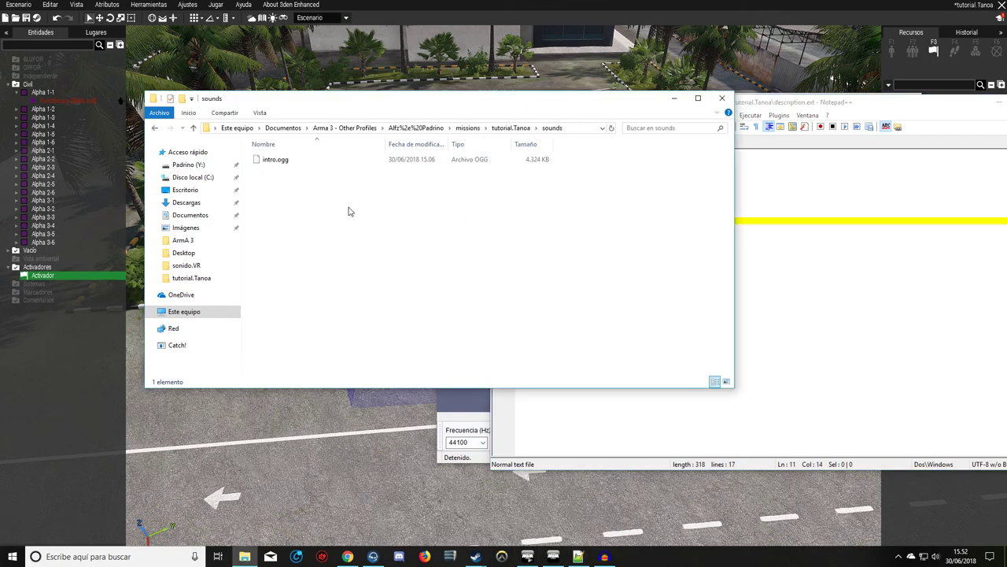
left_click(334, 163)
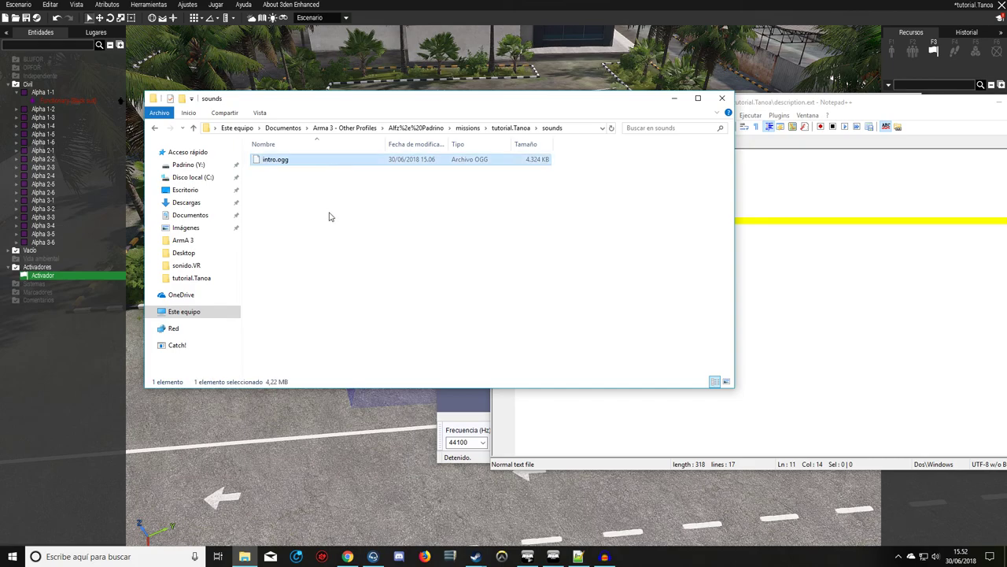
key("ctrl+c")
key("ctrl+v")
Append 'copiar' to class intro in description.ext, then undo the change
left_click(755, 193)
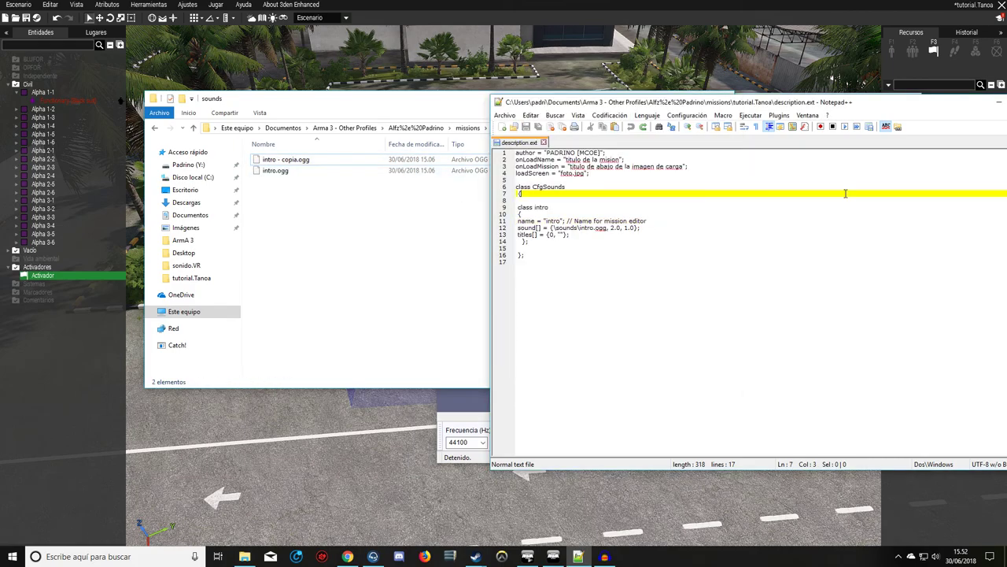
left_click(558, 207)
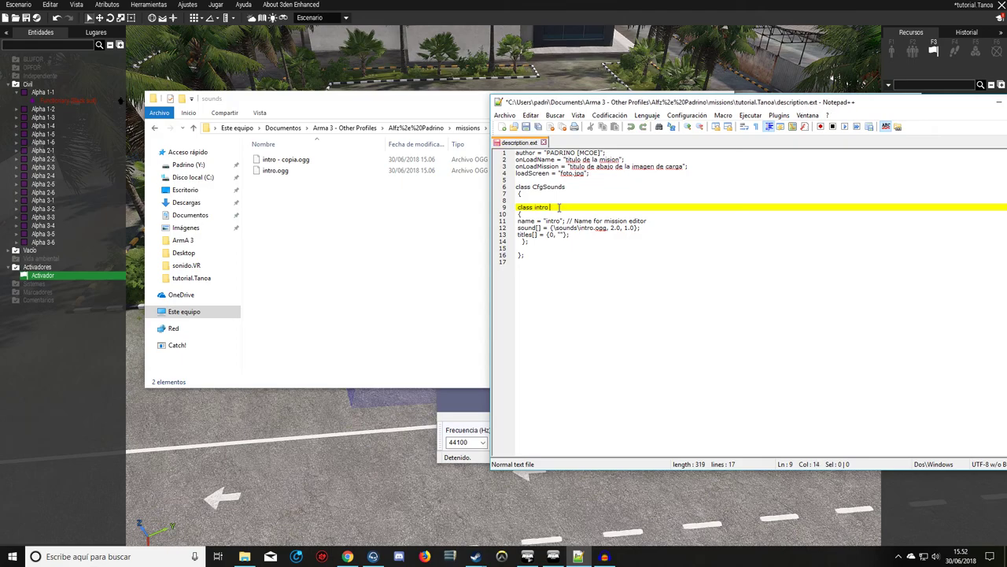
type("copiar")
left_click(554, 221)
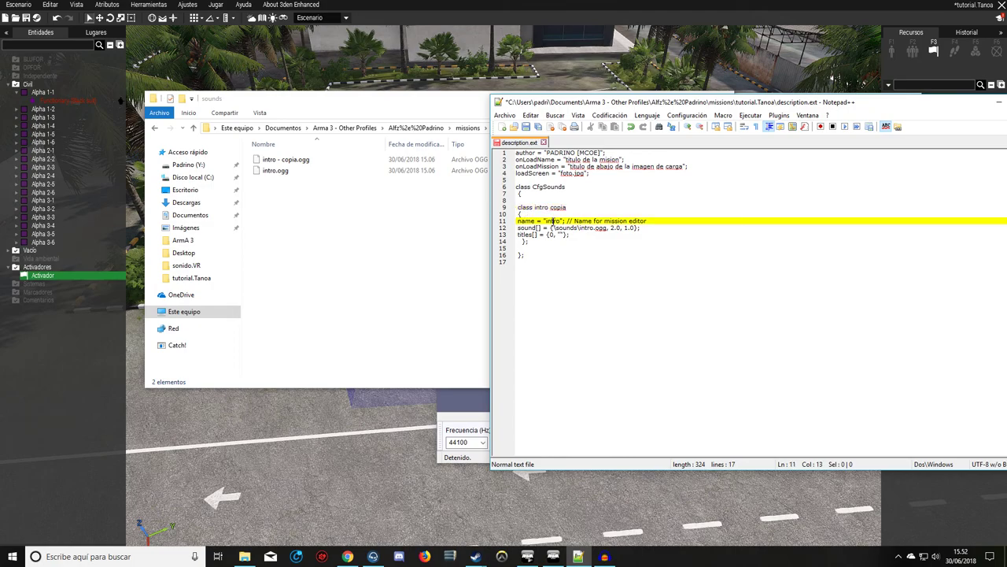
left_click(588, 228)
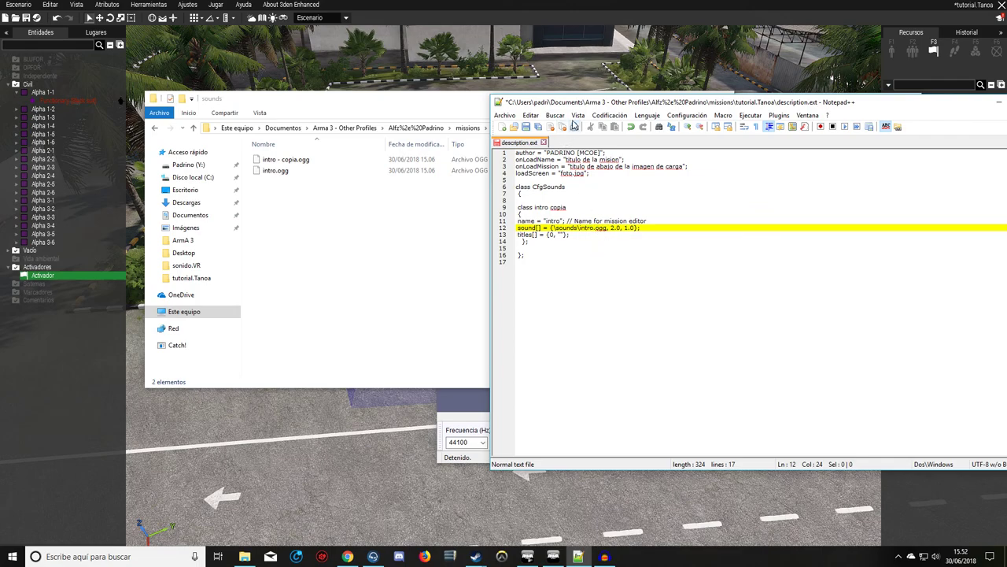
left_click_drag(598, 106, 583, 108)
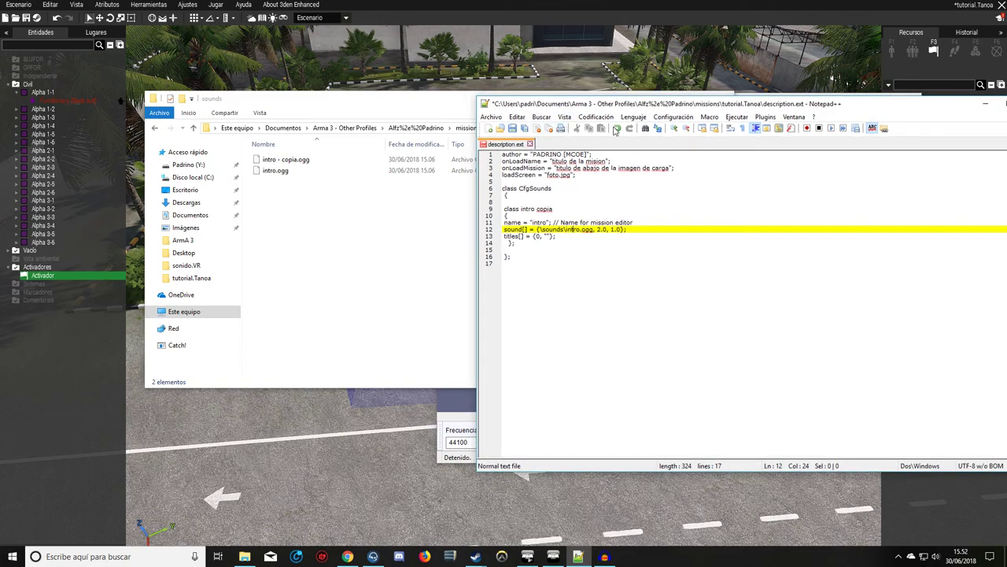
left_click(618, 129)
Go back up to the tutorial.Tanoa folder in Explorer, then return to description.ext
left_click(358, 202)
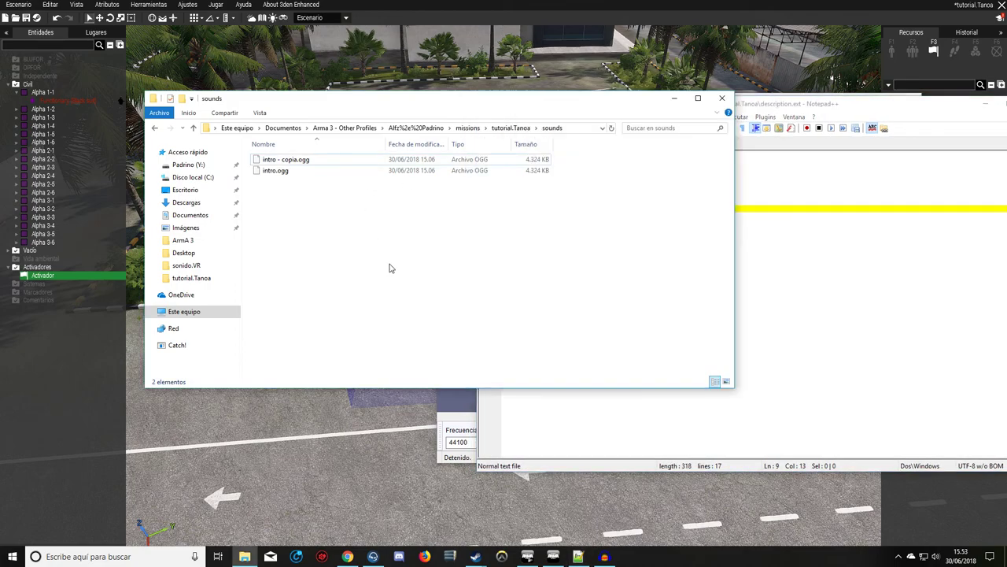
key("BackSpace")
left_click(385, 218)
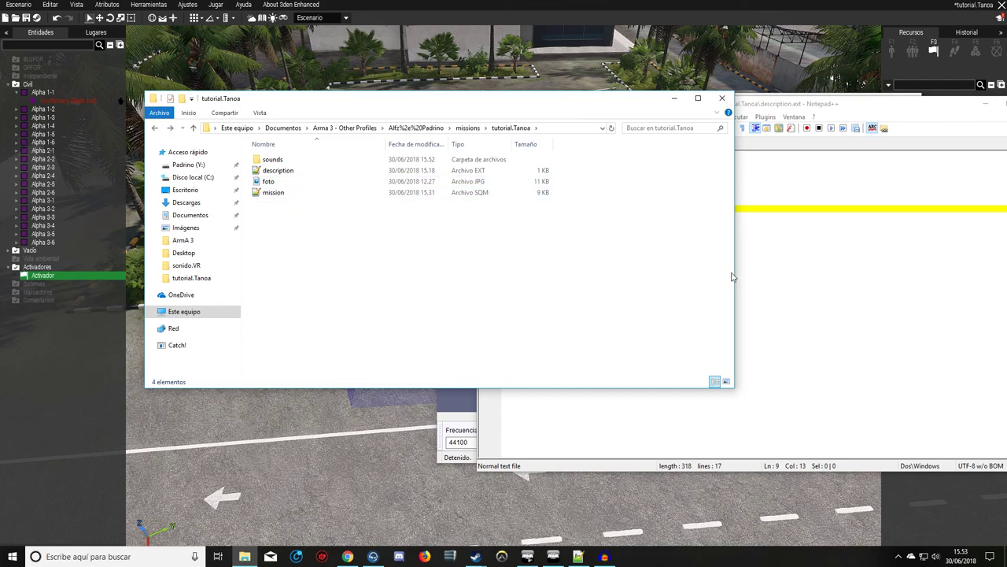
left_click(811, 109)
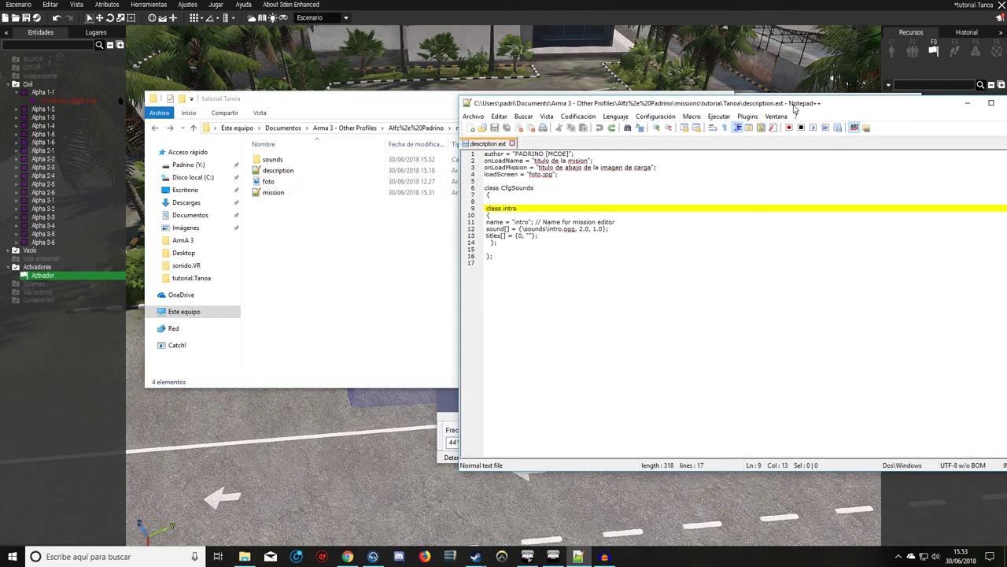
Paste a second copy of the class intro block below the first in description.ext
left_click_drag(811, 109, 783, 107)
left_click_drag(506, 245, 465, 209)
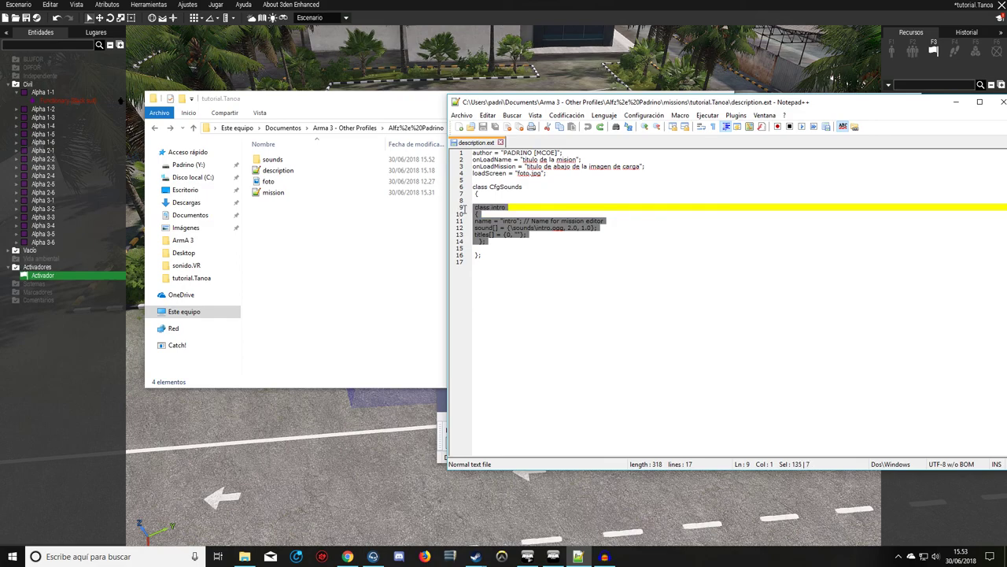
left_click(513, 240)
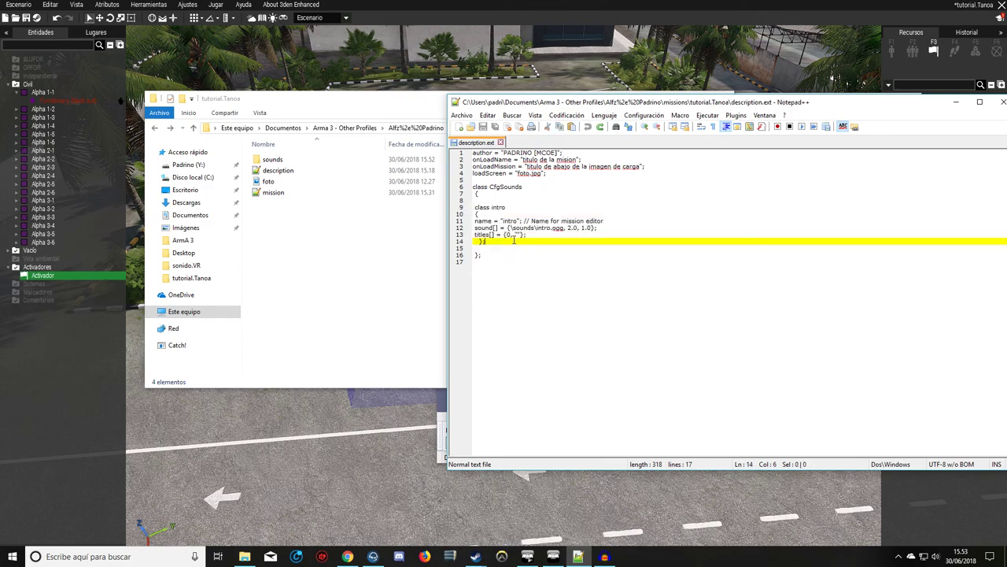
key("Return")
key("Return")
key("ctrl+v")
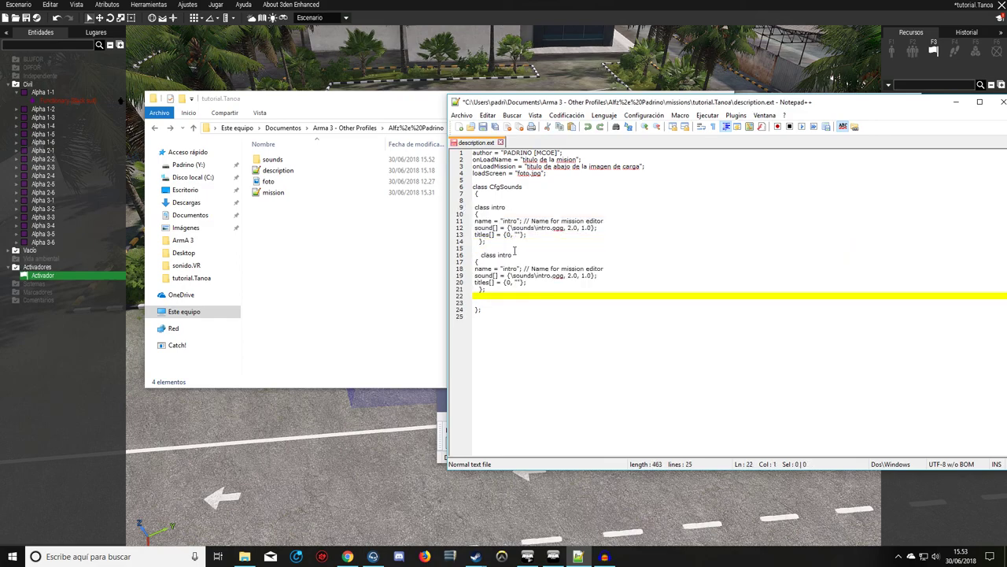
left_click(516, 254)
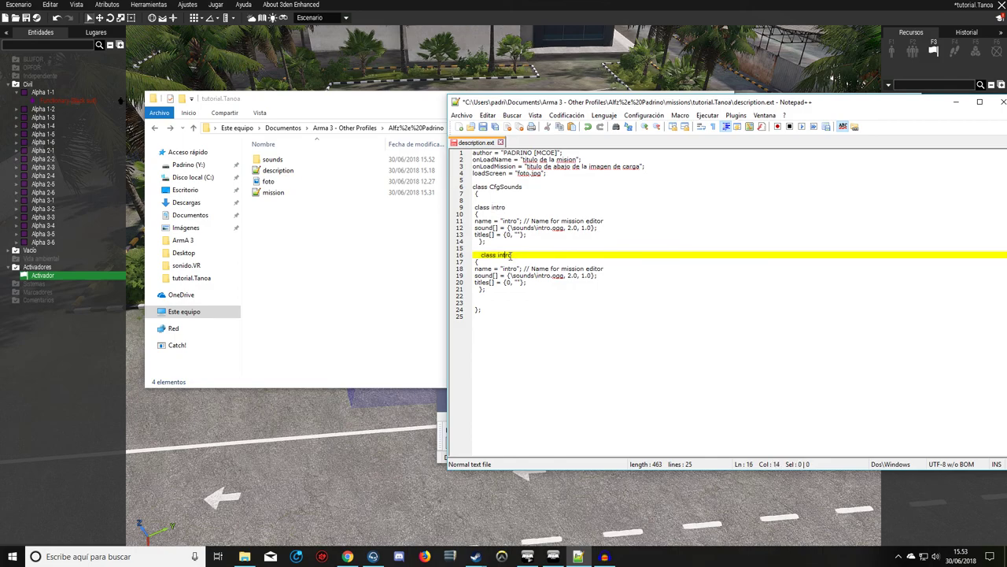
Paste a third class intro block on empty line 23 inside CfgSounds
left_click(493, 206)
left_click(503, 249)
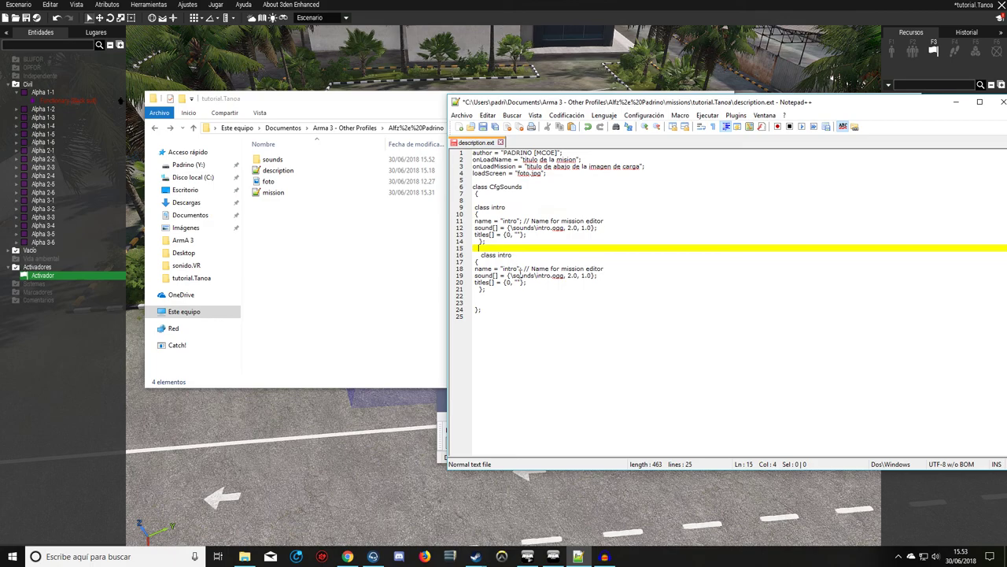
left_click(514, 267)
left_click(548, 276)
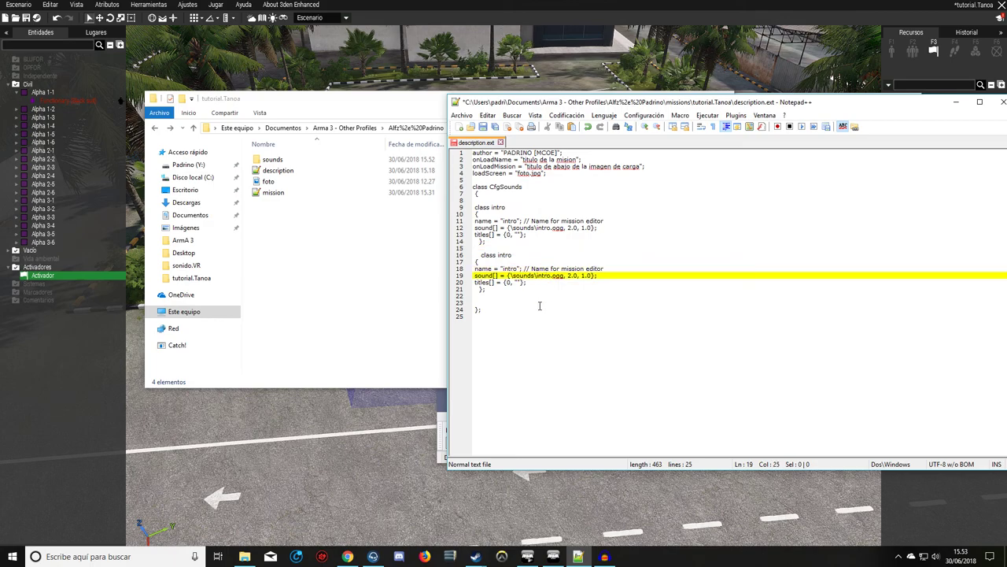
left_click(527, 301)
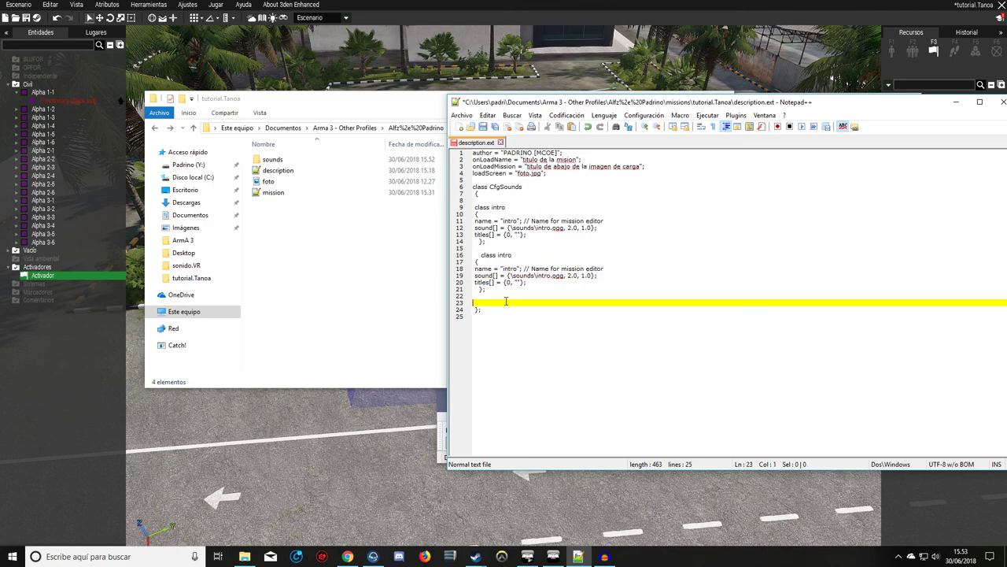
key("ctrl+v")
left_click(508, 302)
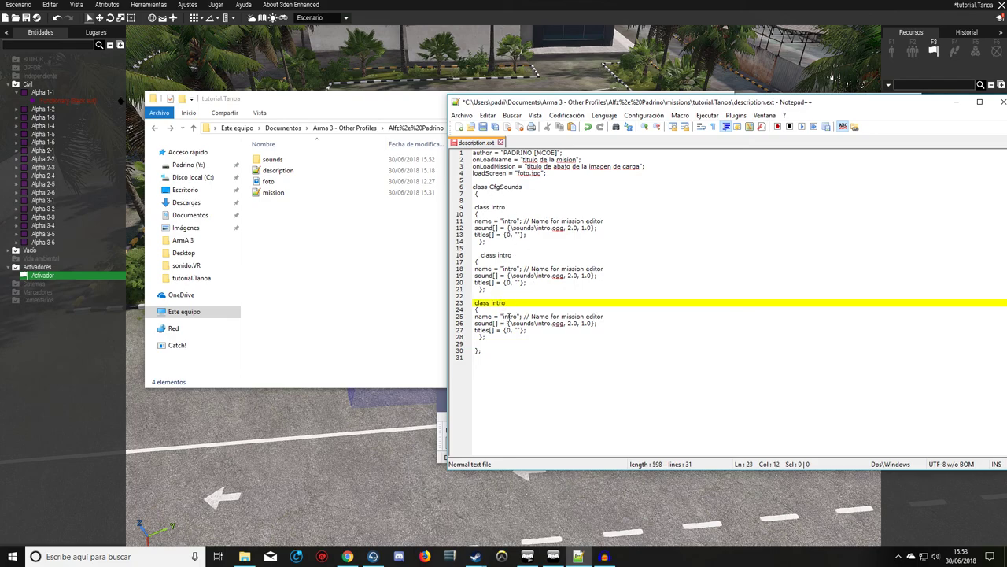
left_click(527, 351)
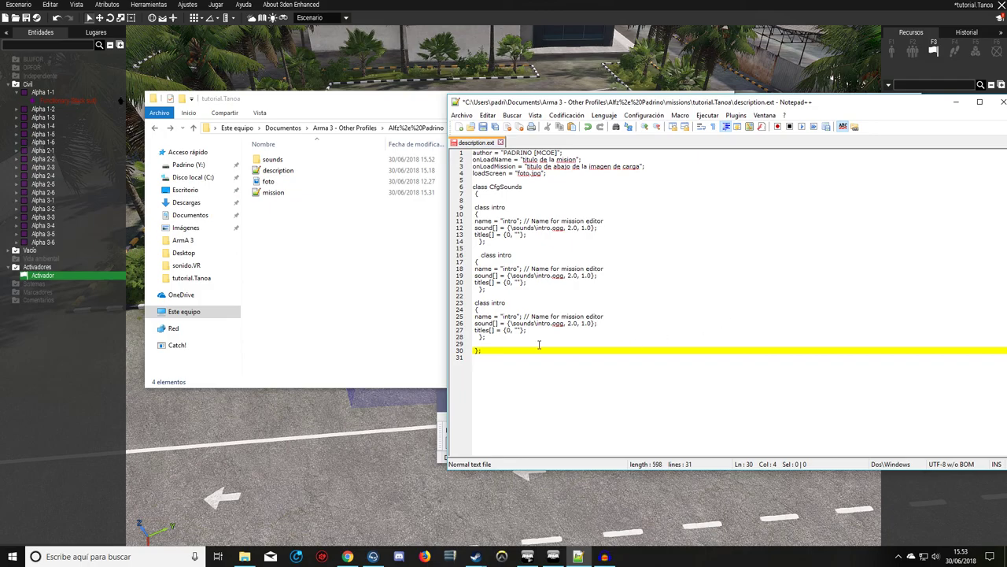
Check the sound trigger's playsound activation, then duplicate the trigger near the top cars
left_click(405, 414)
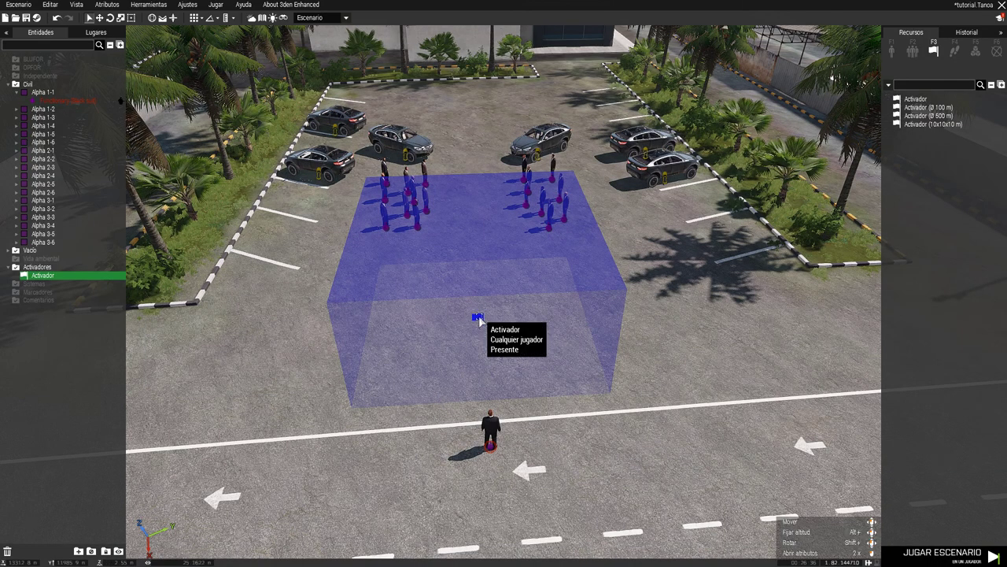
double_click(478, 315)
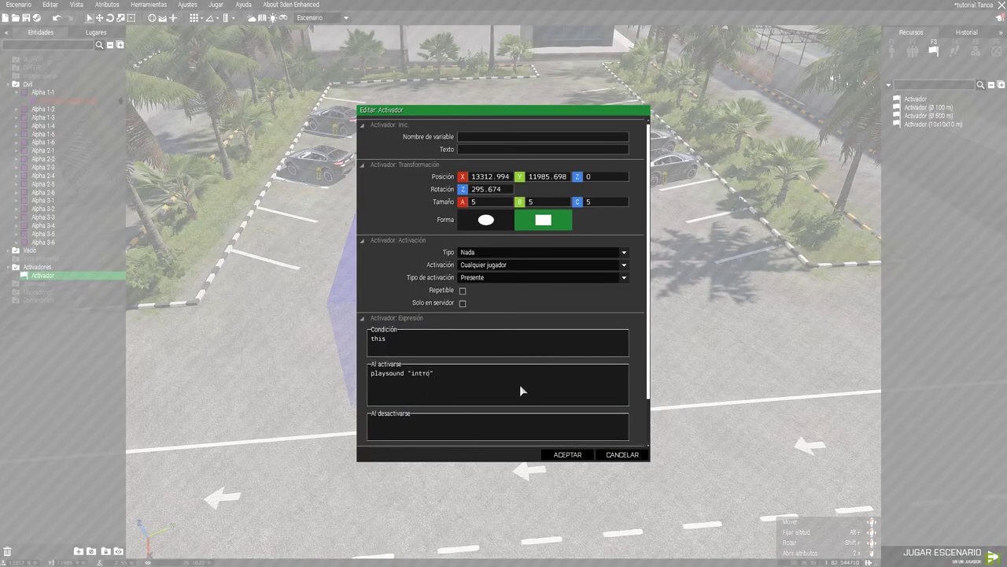
left_click(555, 455)
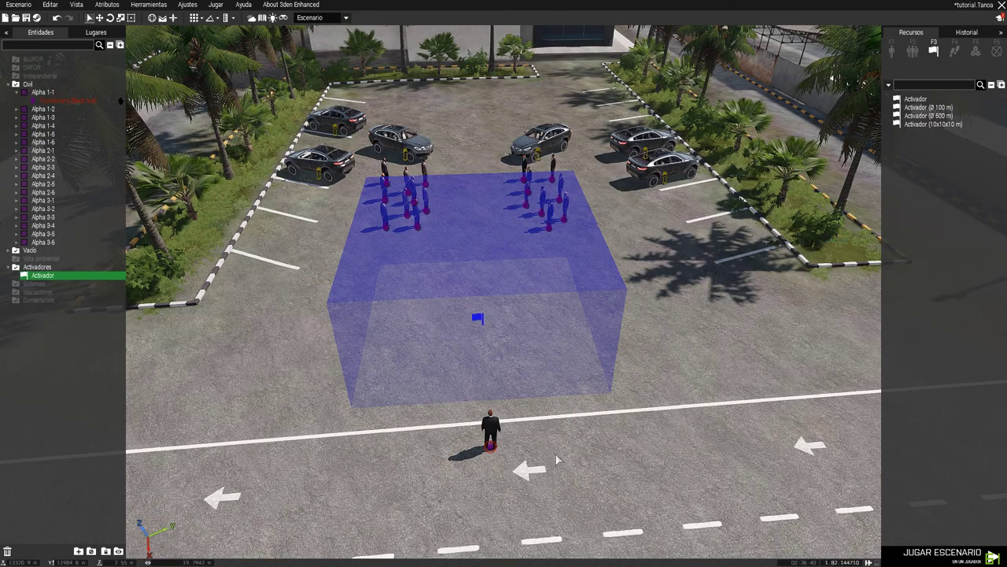
key("ctrl+c")
key("ctrl+v")
Confirm the copied trigger's attributes, keeping its playsound intro1 activation
scroll(500, 154, "up", 3)
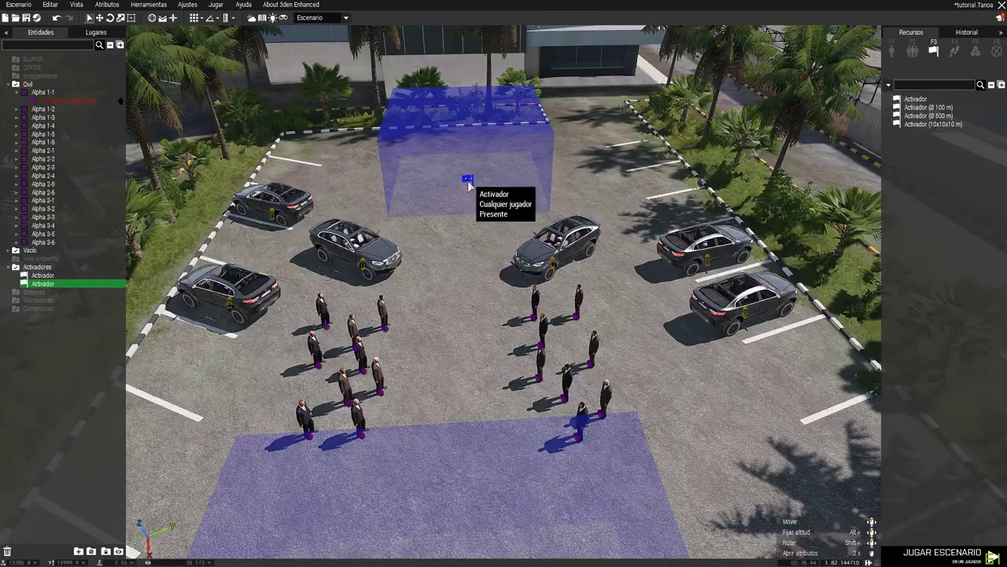
double_click(519, 203)
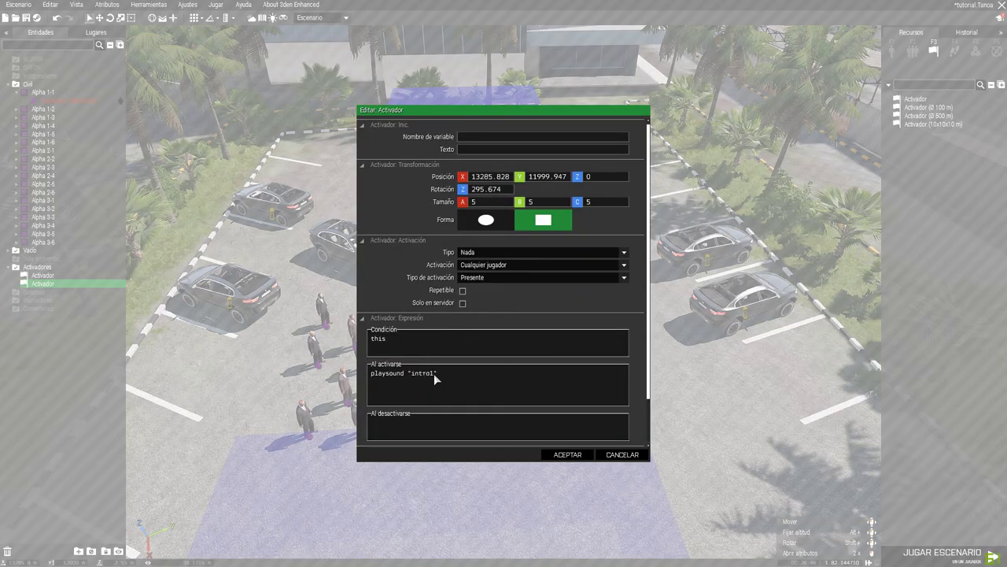
left_click(567, 454)
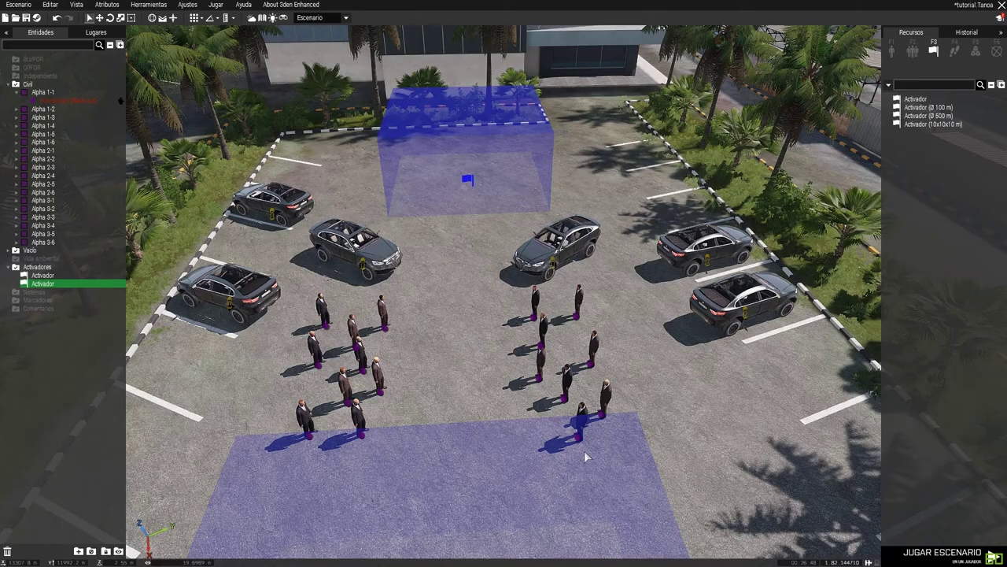
scroll(700, 440, "down", 3)
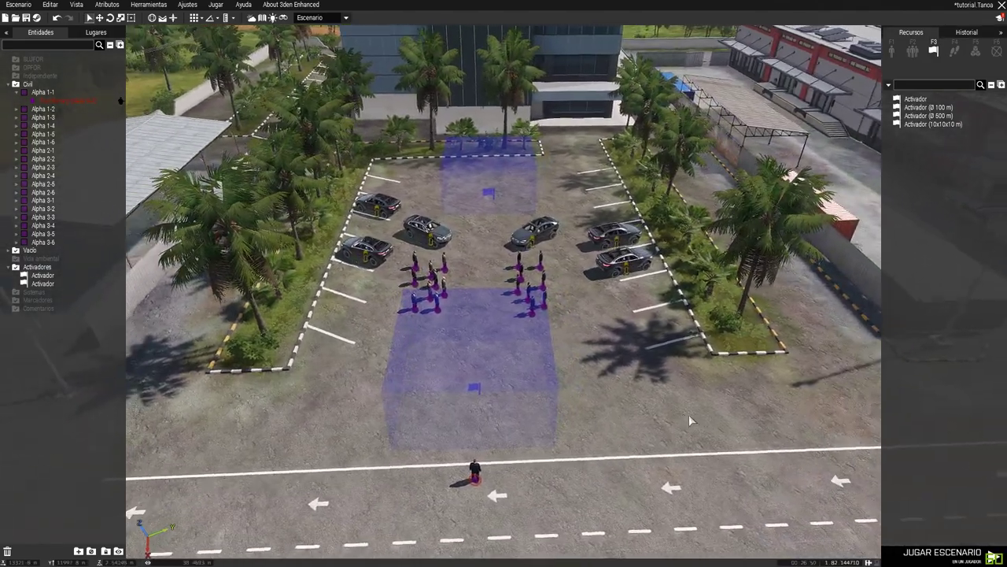
key("d")
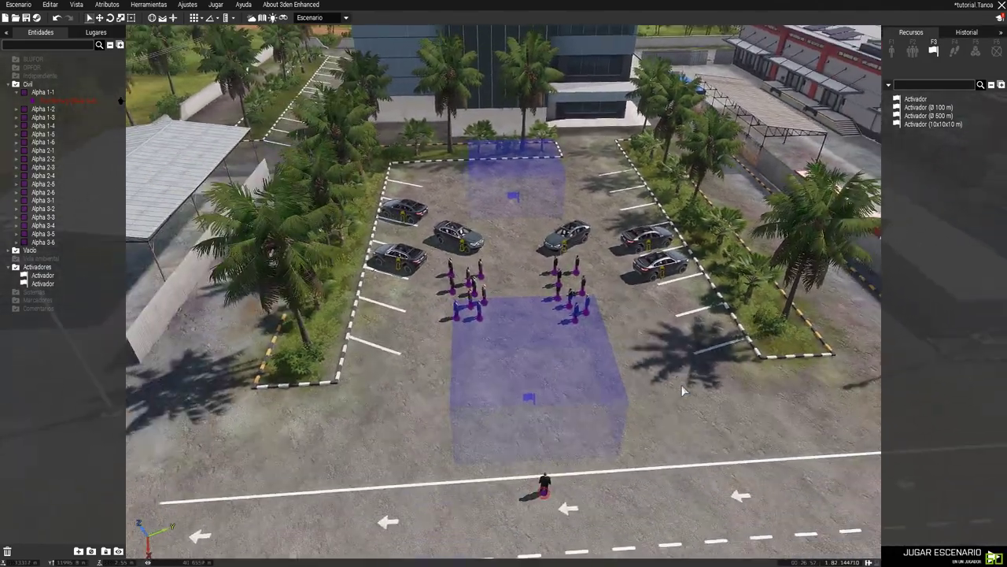
left_click(527, 399)
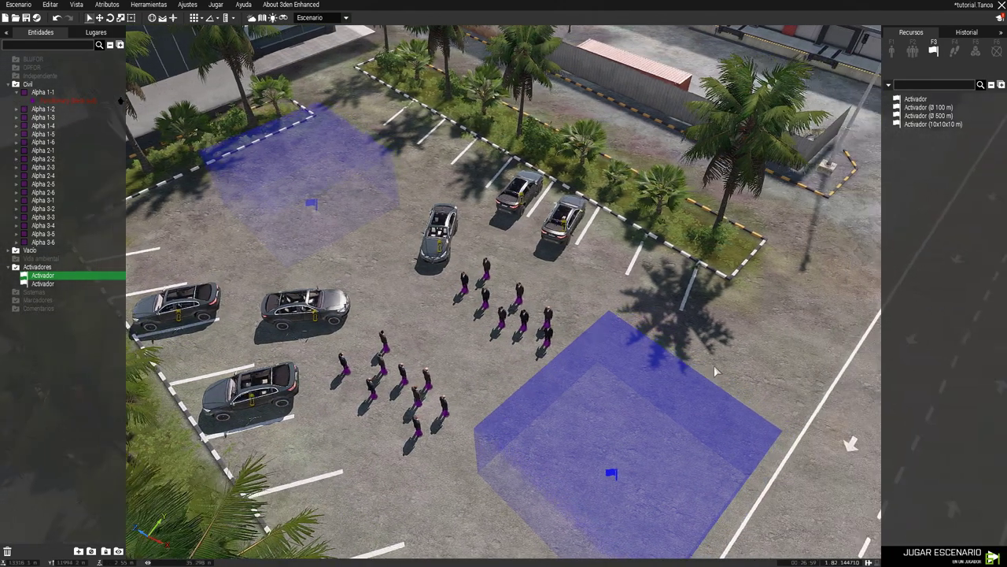
right_click_drag(387, 219, 451, 404)
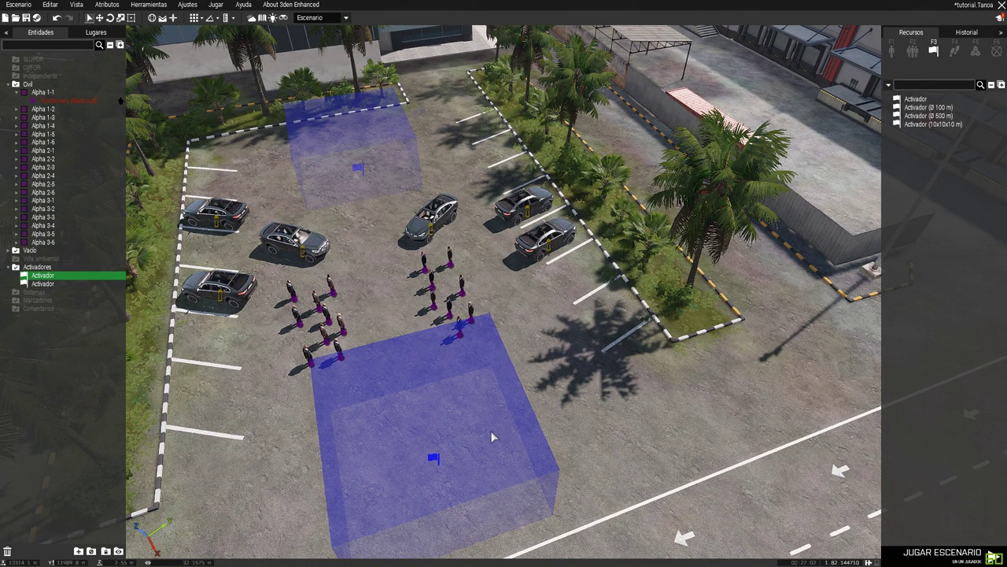
right_click_drag(683, 433, 640, 411)
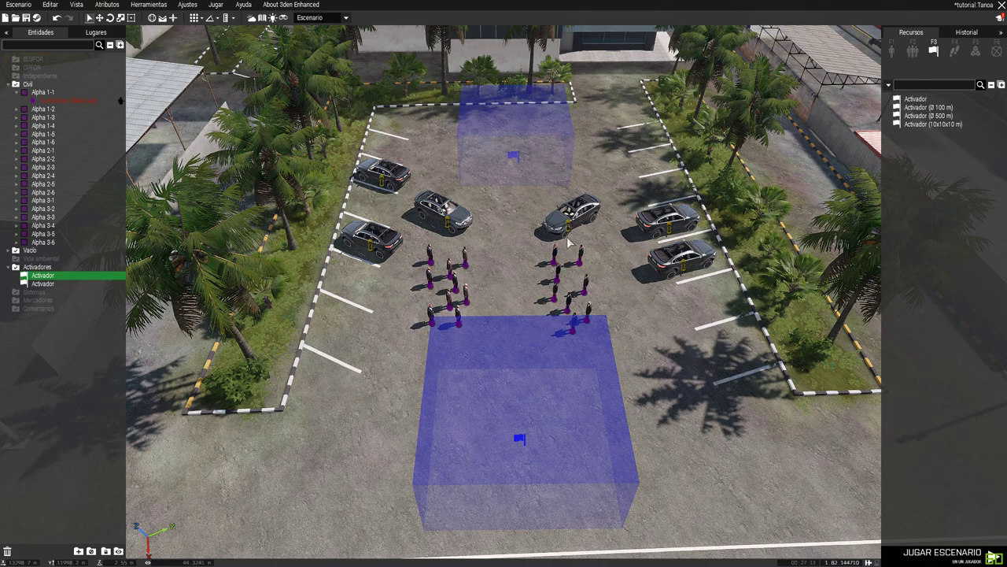
key("d")
key("s")
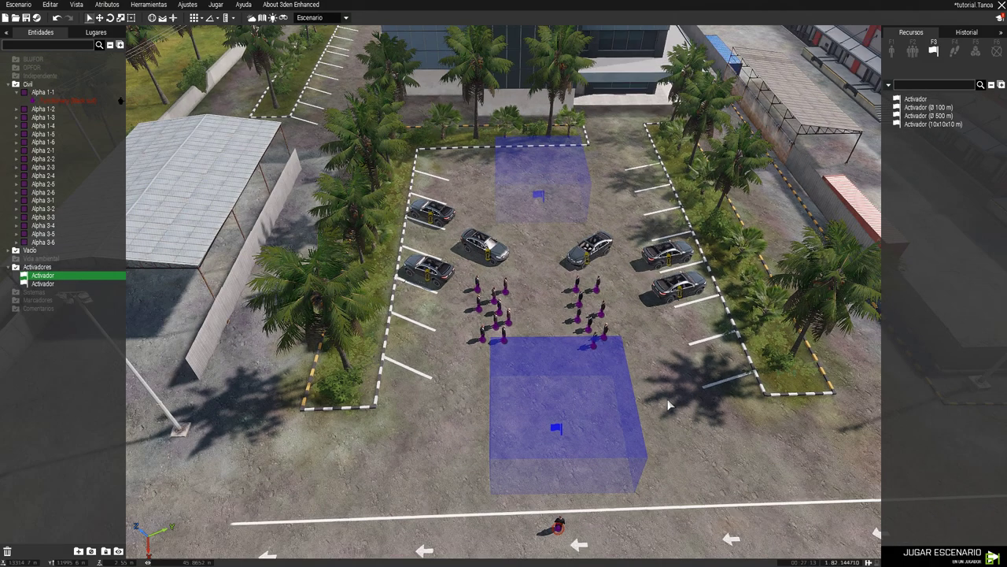
key("w")
key("a")
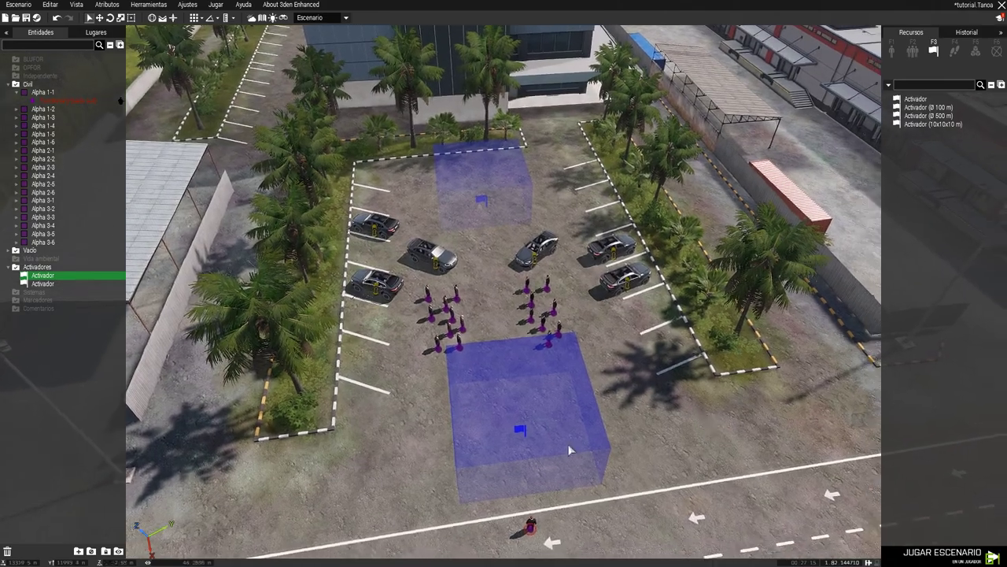
left_click(641, 410)
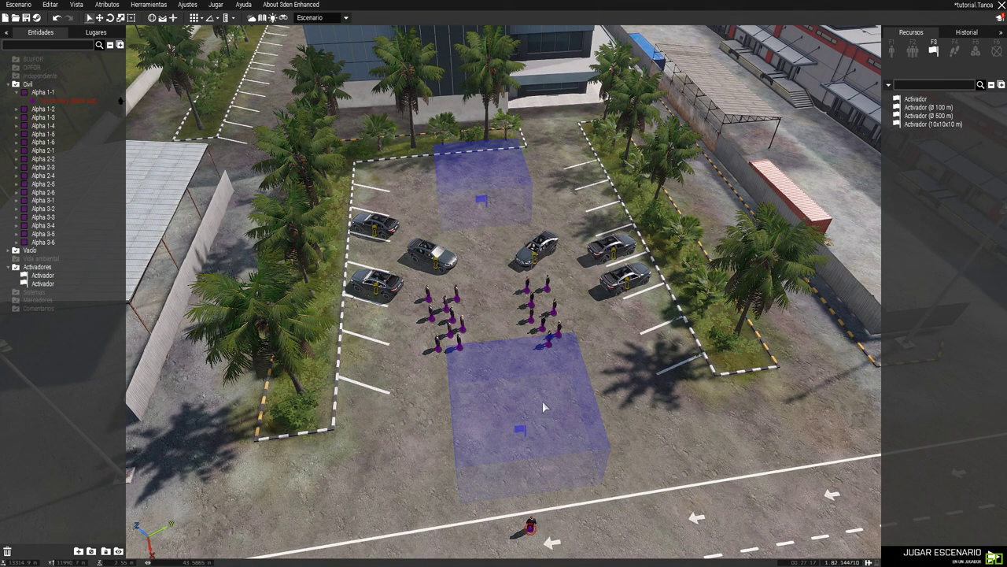
scroll(602, 415, "down", 5)
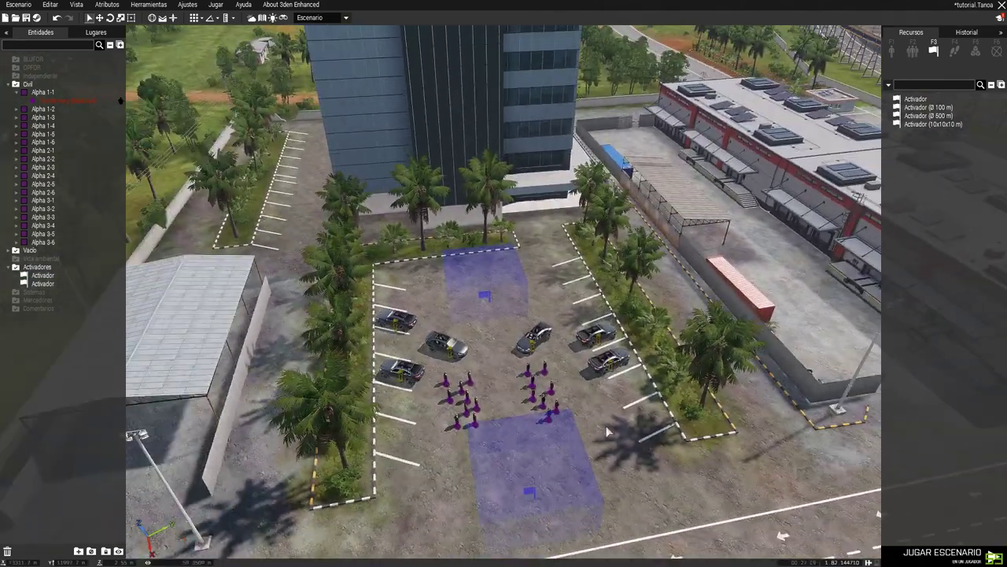
key("s")
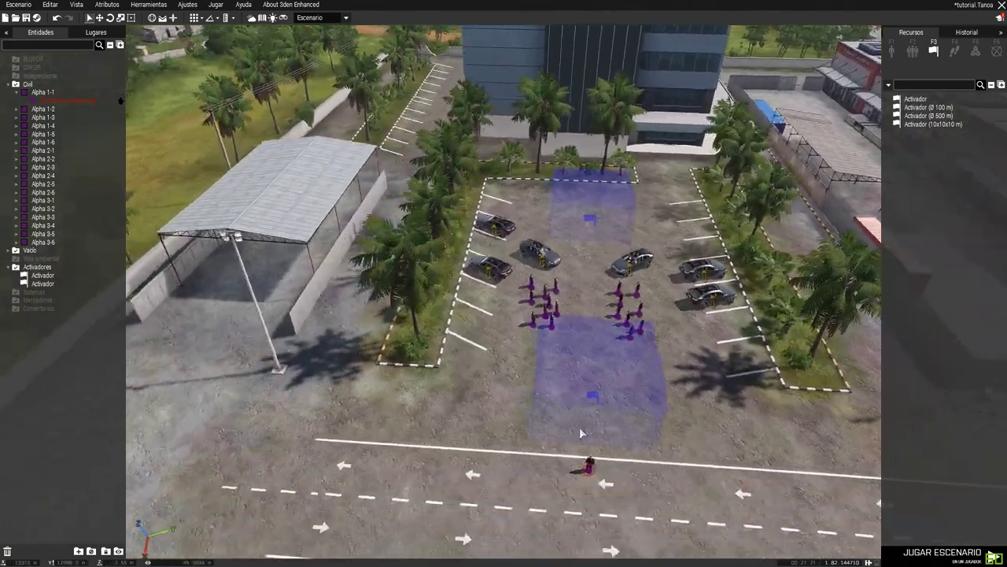
scroll(598, 432, "up", 5)
key("a")
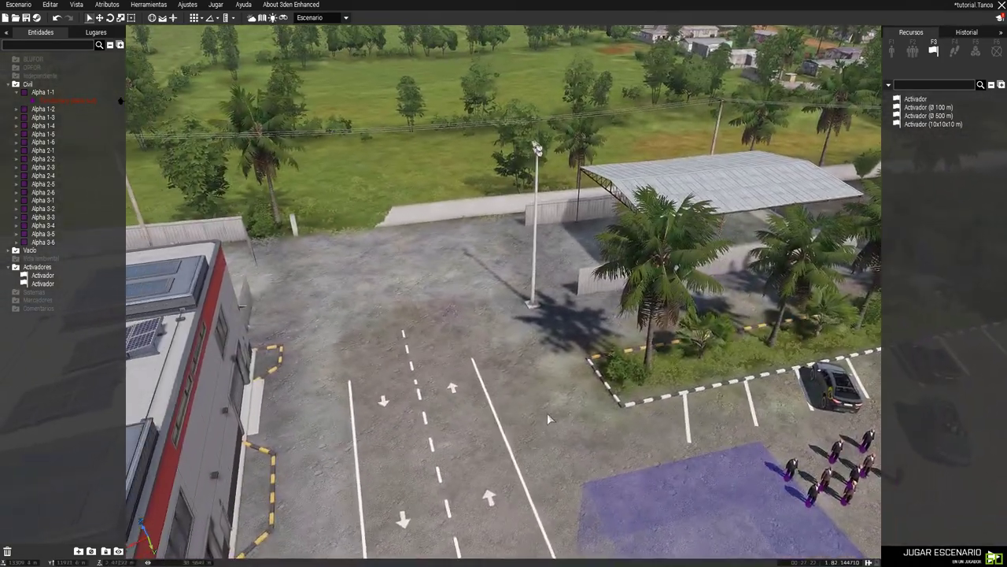
key("d")
key("s")
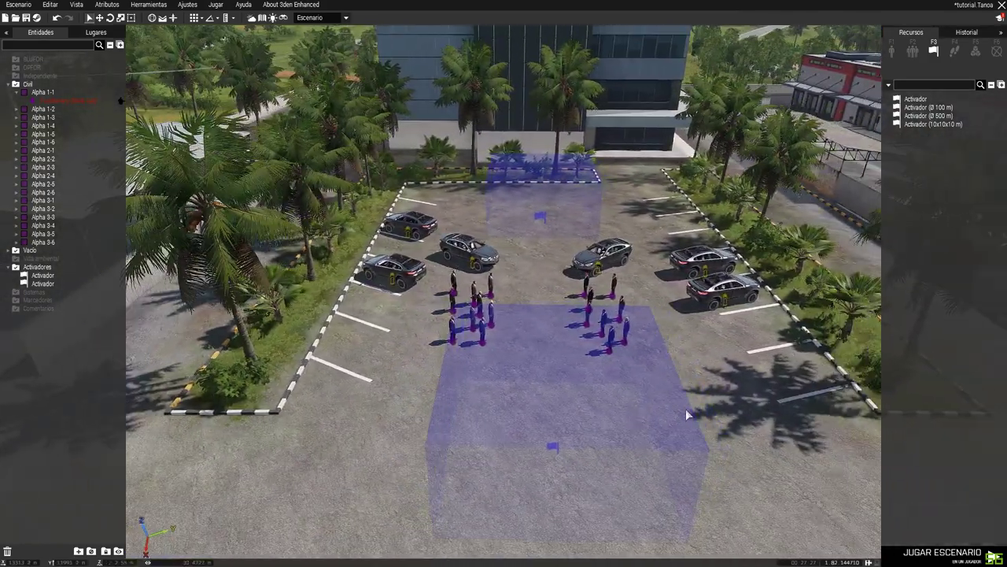
key("a")
key("d")
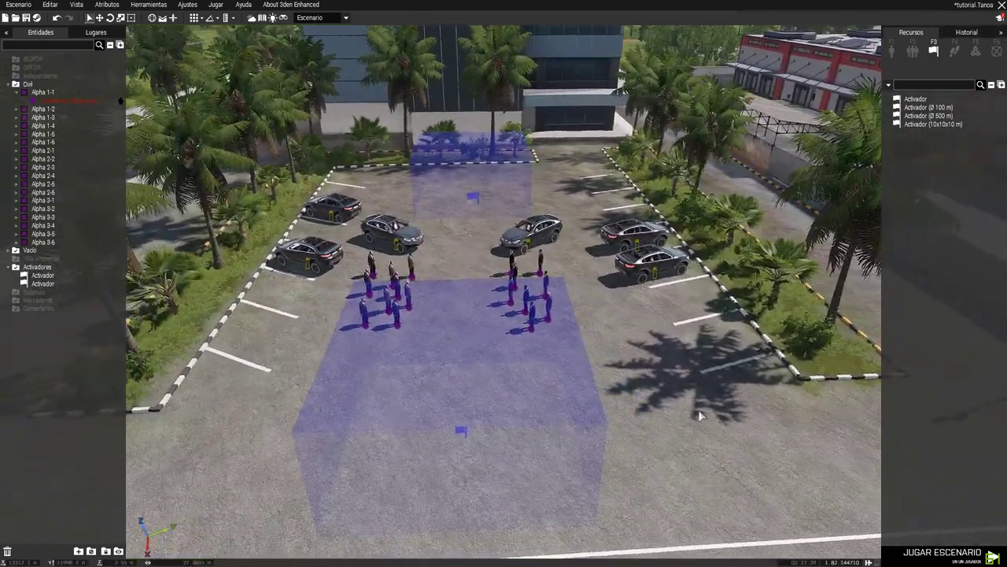
key("d")
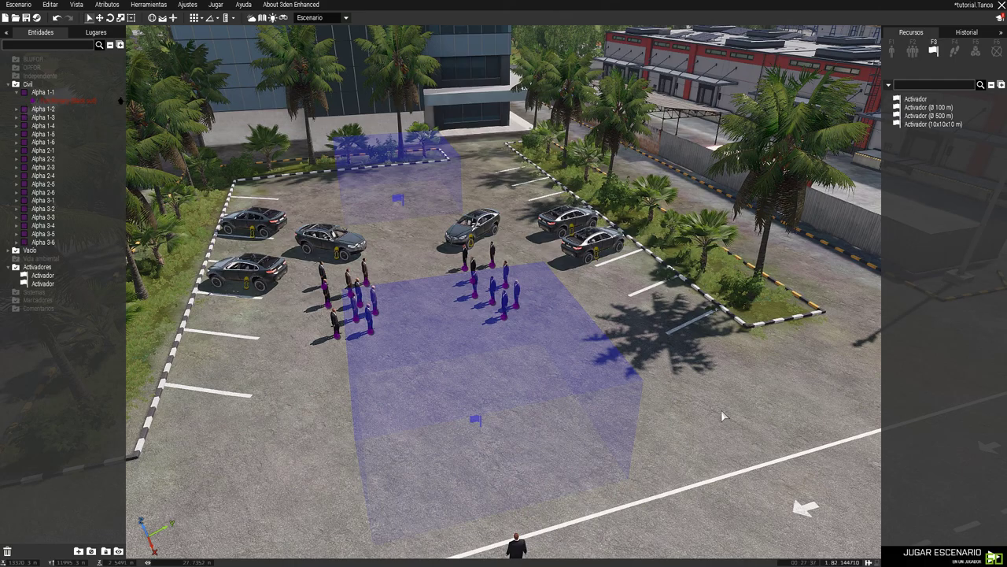
right_click_drag(721, 409, 680, 409)
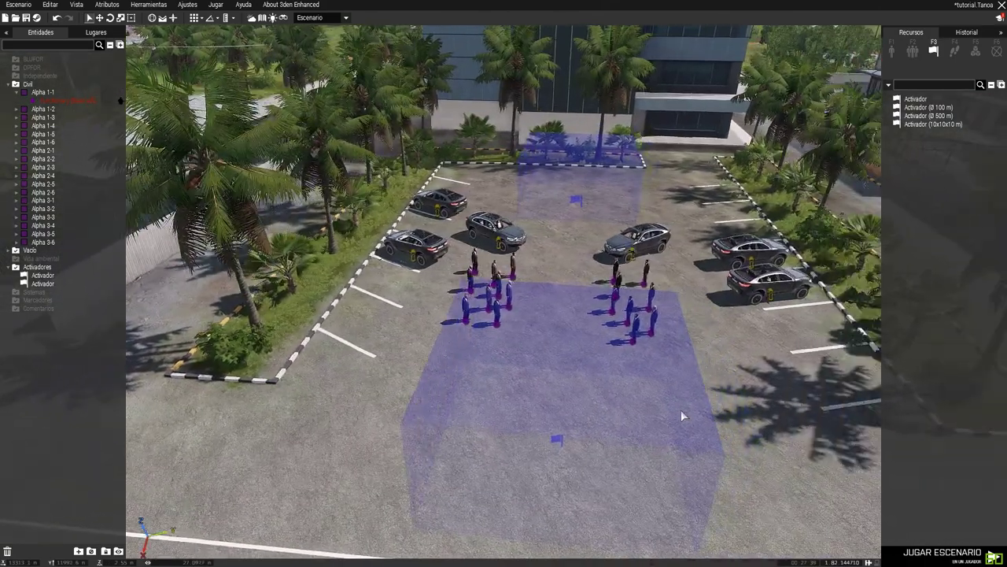
key("s")
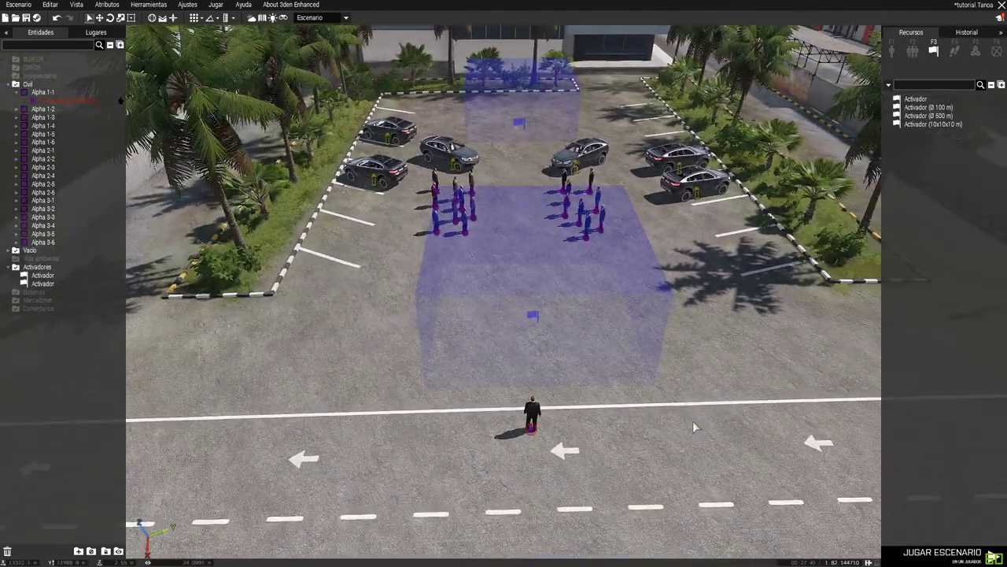
key("w")
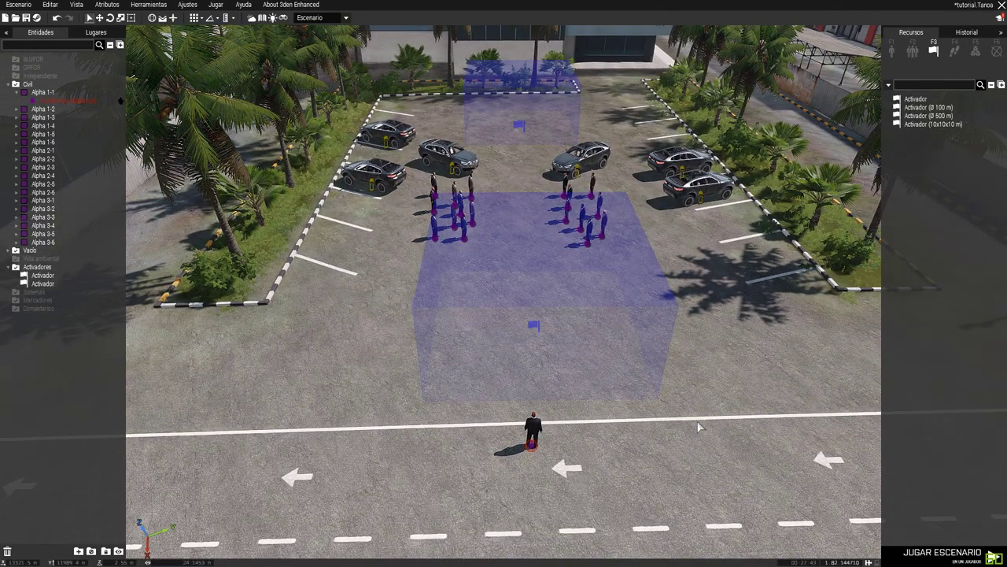